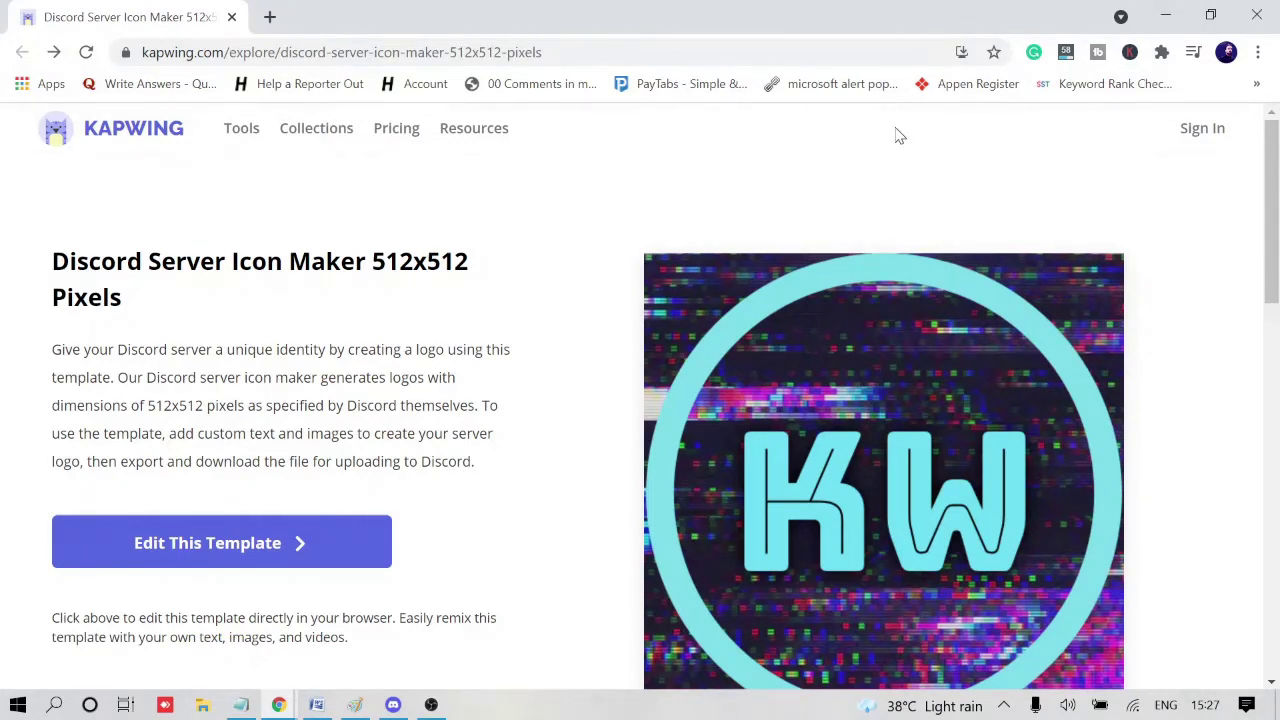
Bring Discord forward and dismiss the new audio device prompt
left_click(390, 700)
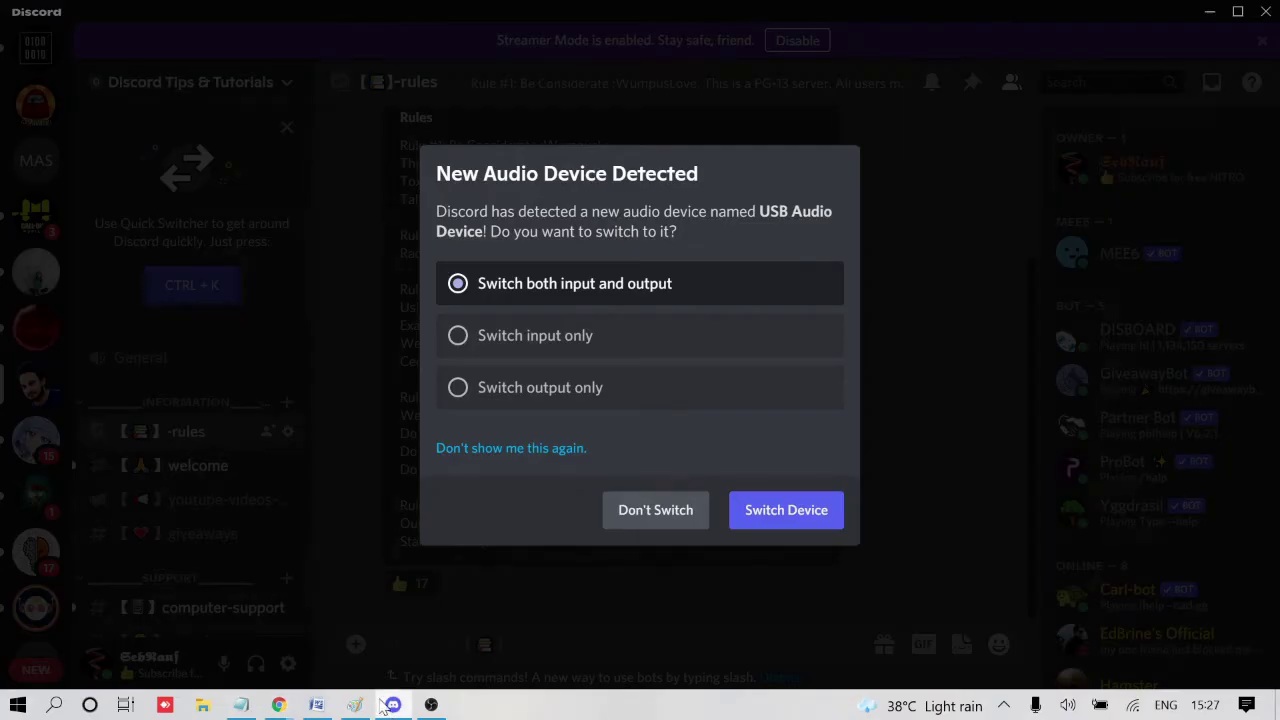
left_click(645, 512)
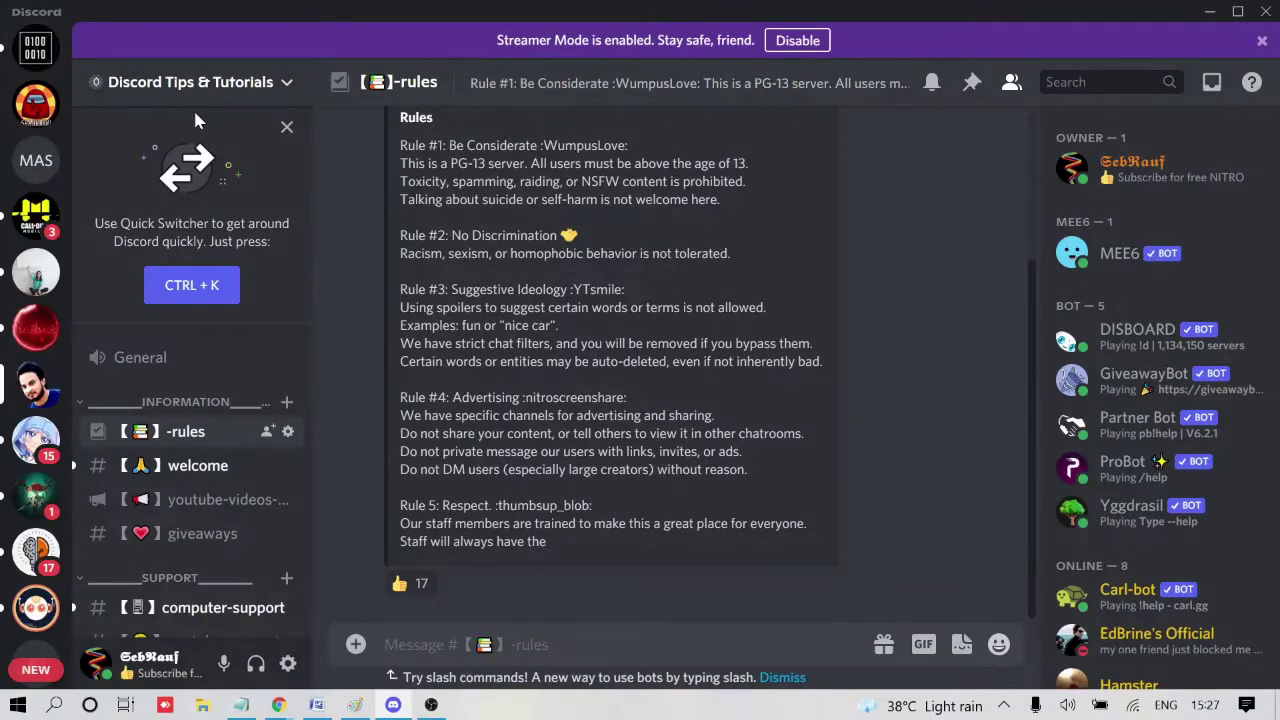
left_click(285, 84)
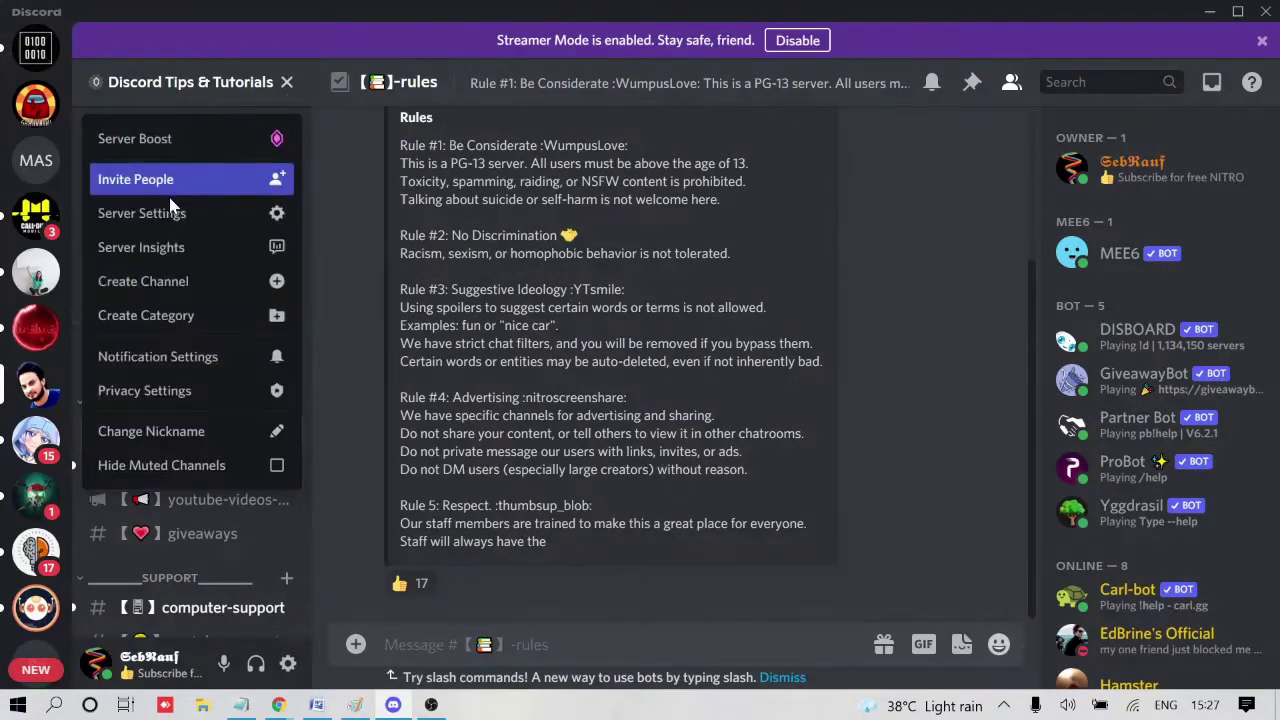
key("Escape")
Check Server Boost Status for the Level 1 animated icon perk, then return to Kapwing
scroll(230, 505, "down", 3)
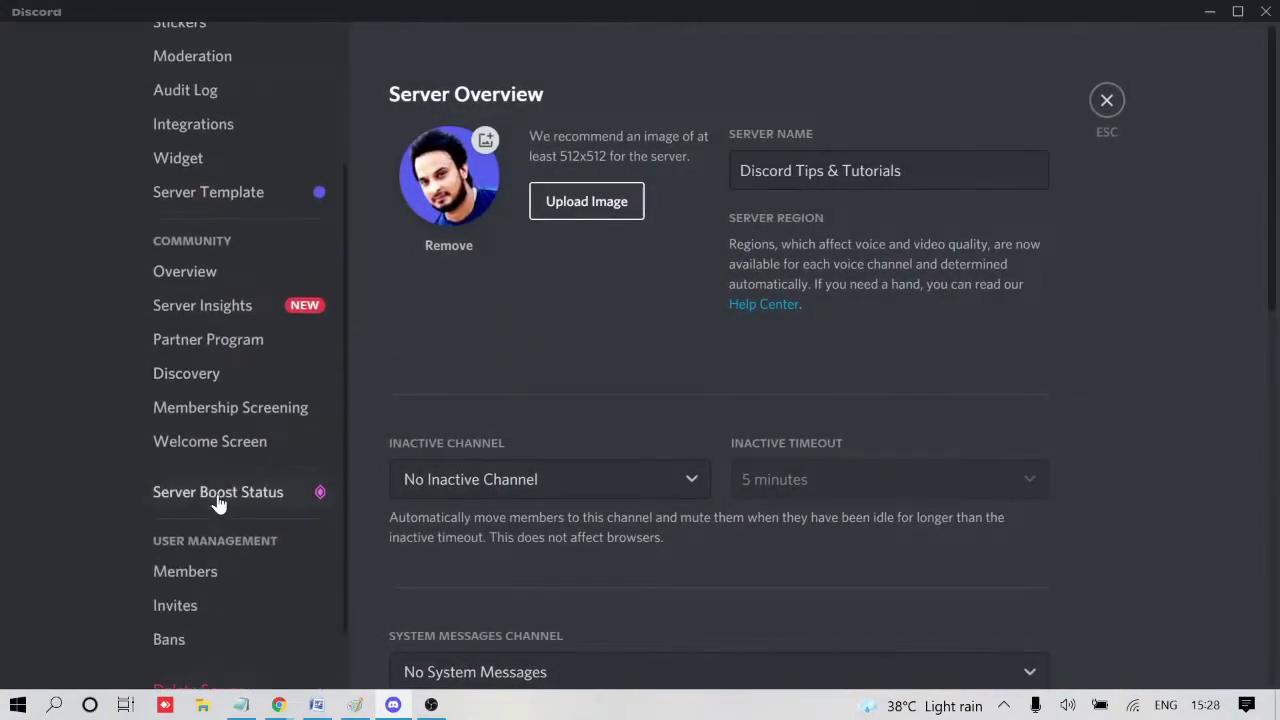
left_click(218, 494)
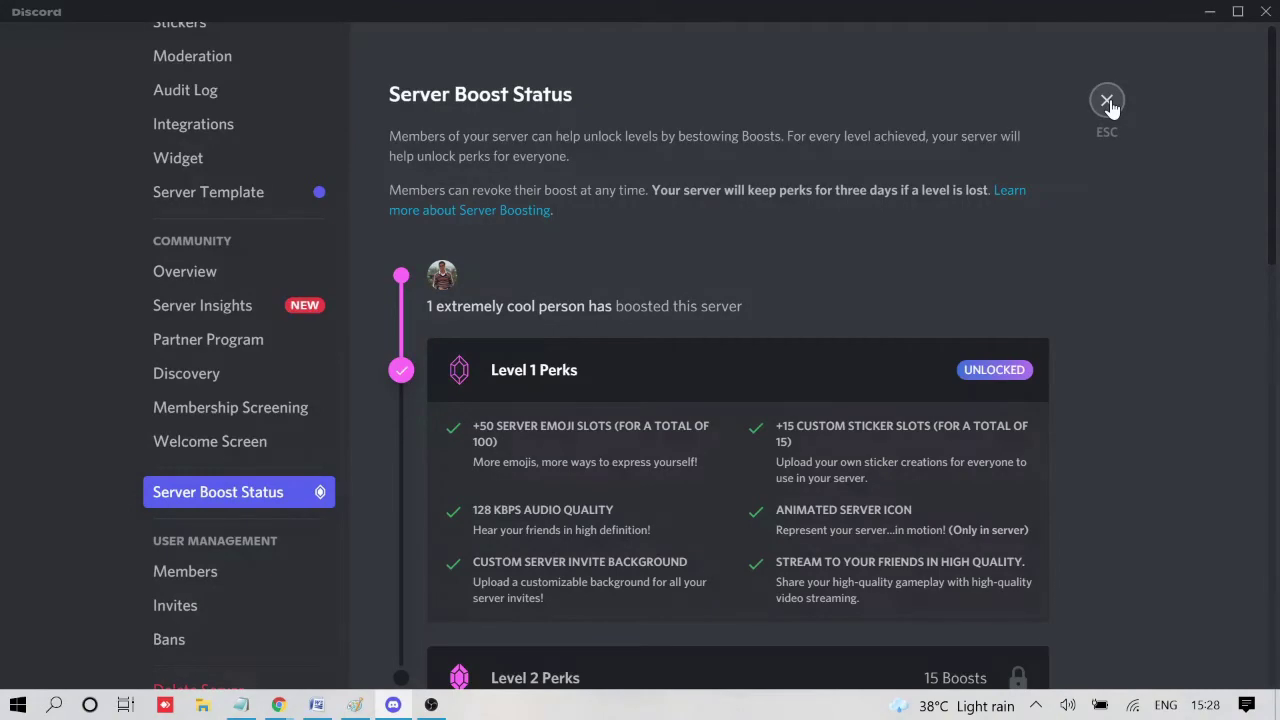
left_click(1107, 102)
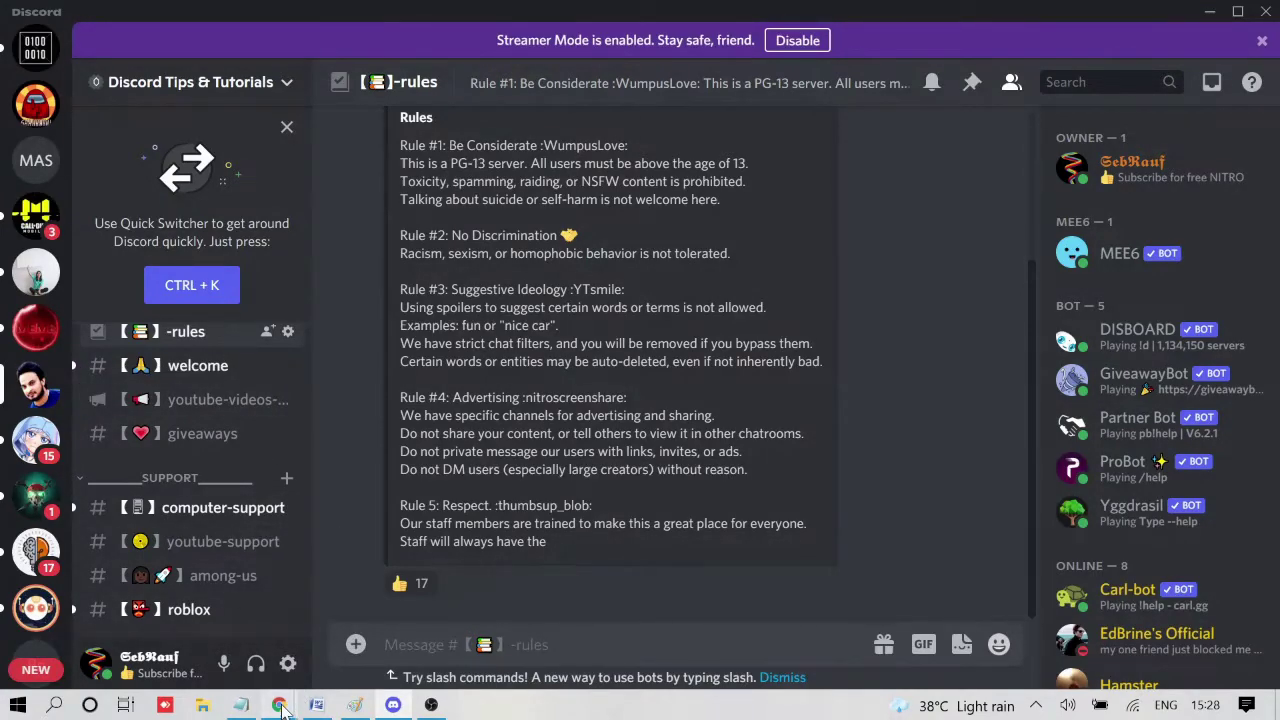
left_click(280, 705)
Sign in to Kapwing with a Google account from the server icon template page
left_click(372, 50)
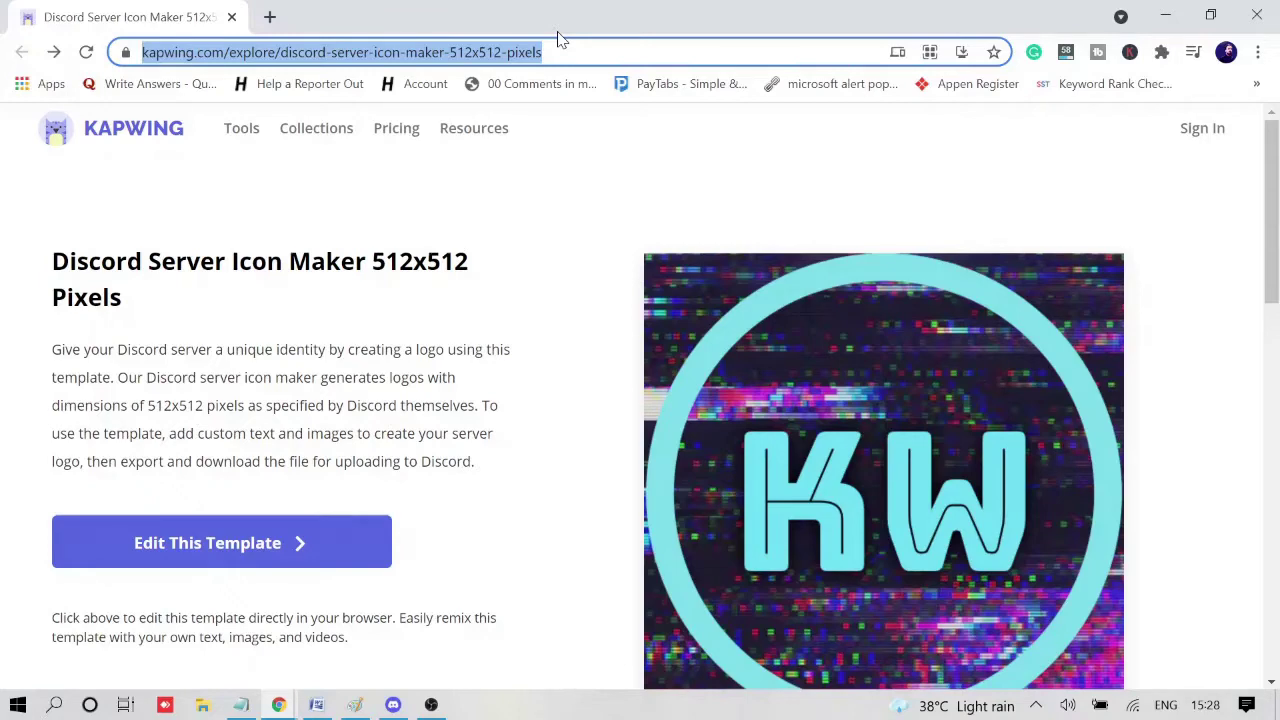
left_click(1204, 132)
left_click(504, 415)
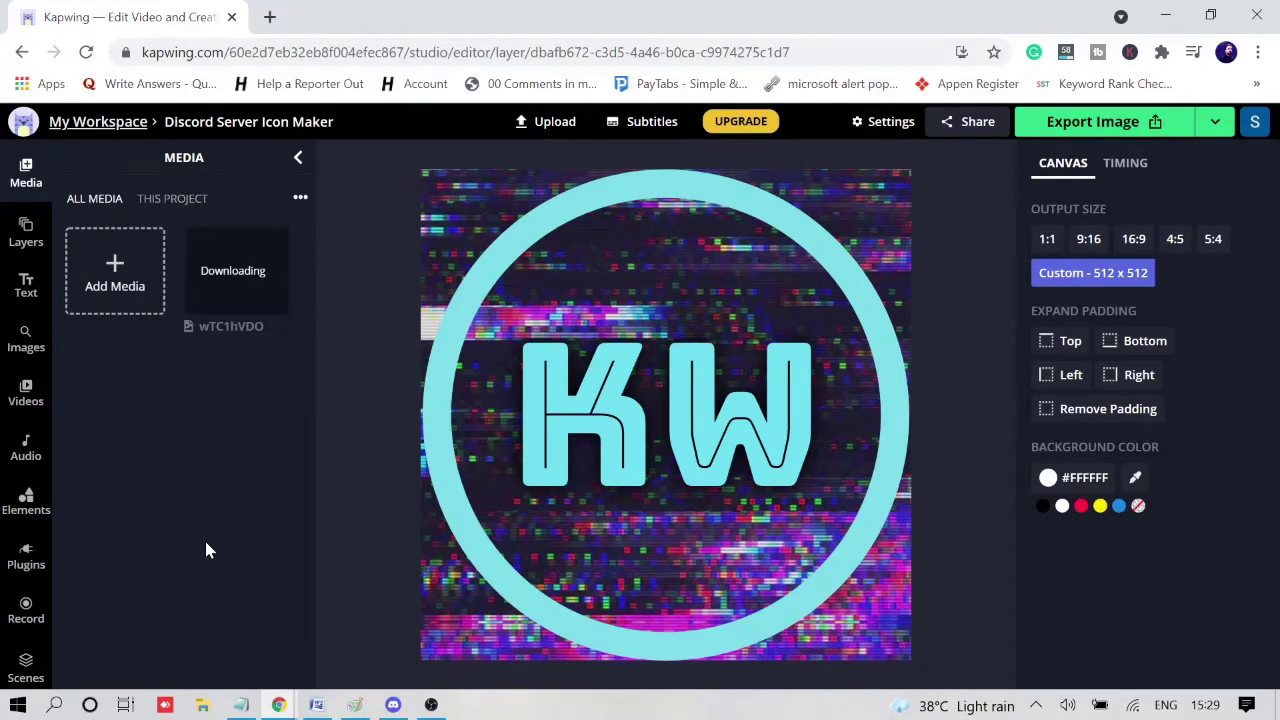
Upload Crown Geek (12).png and place it on the canvas over the KW design
left_click(122, 288)
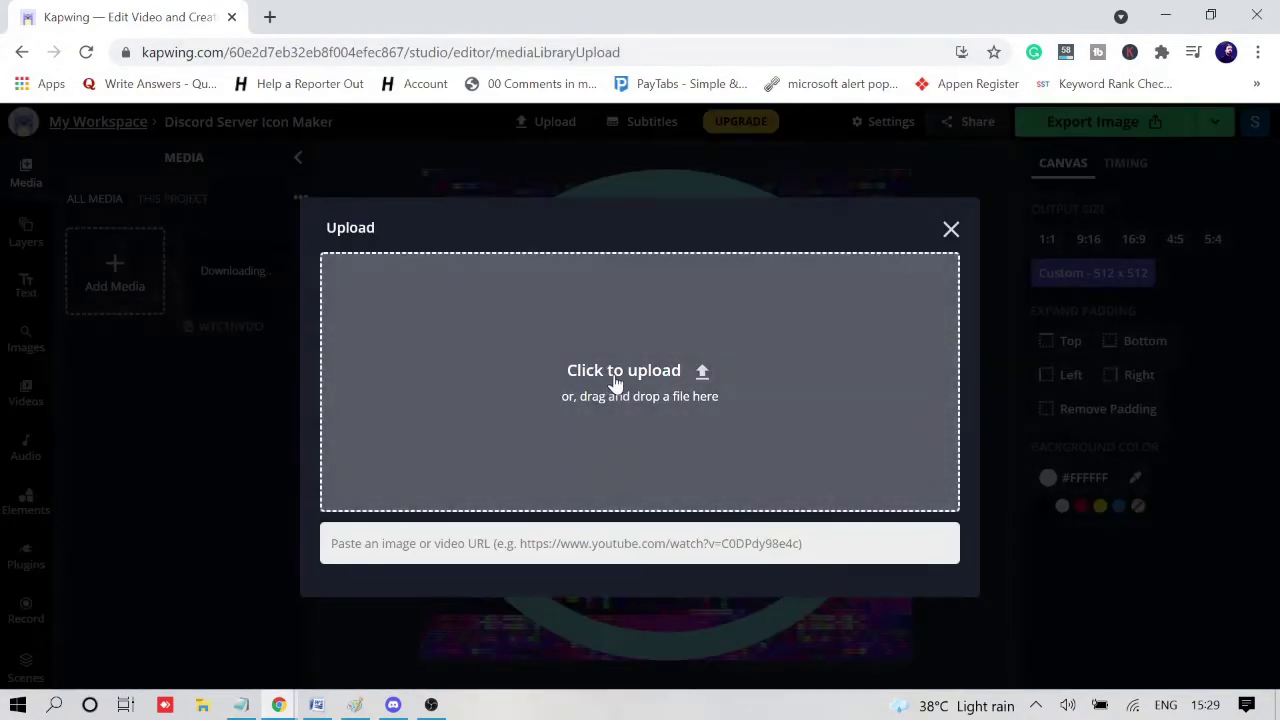
left_click(614, 372)
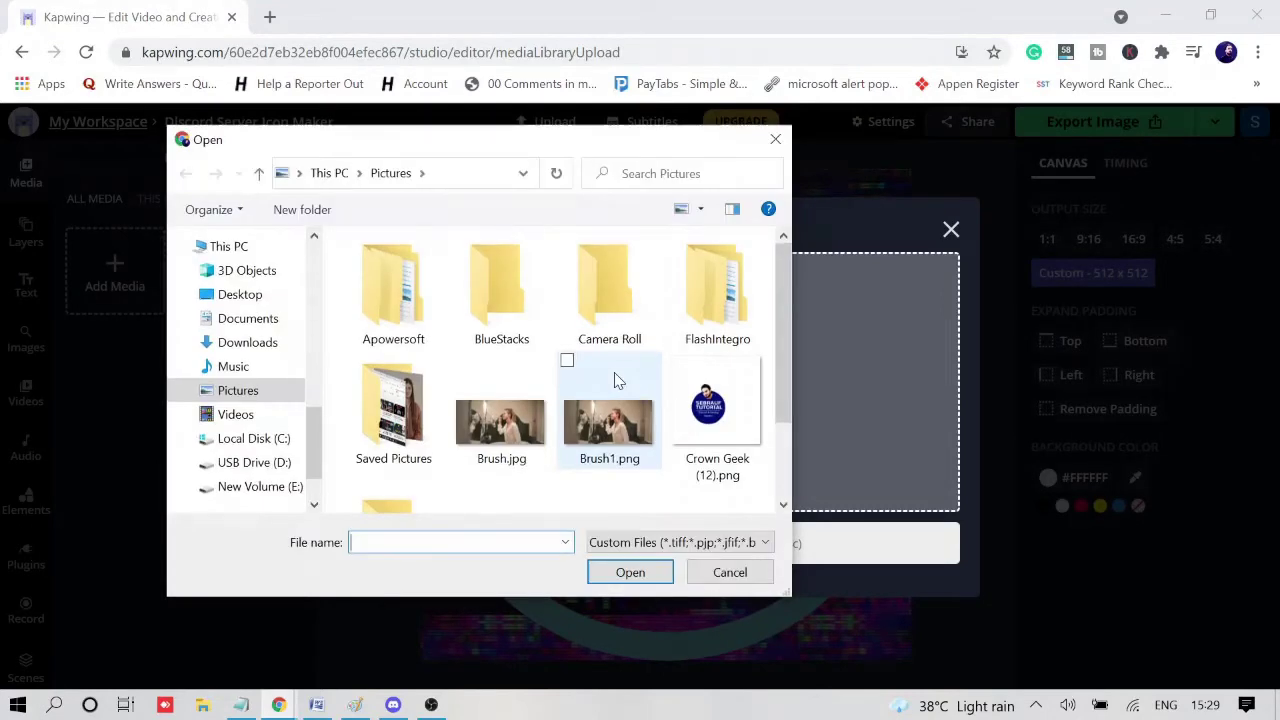
left_click(716, 423)
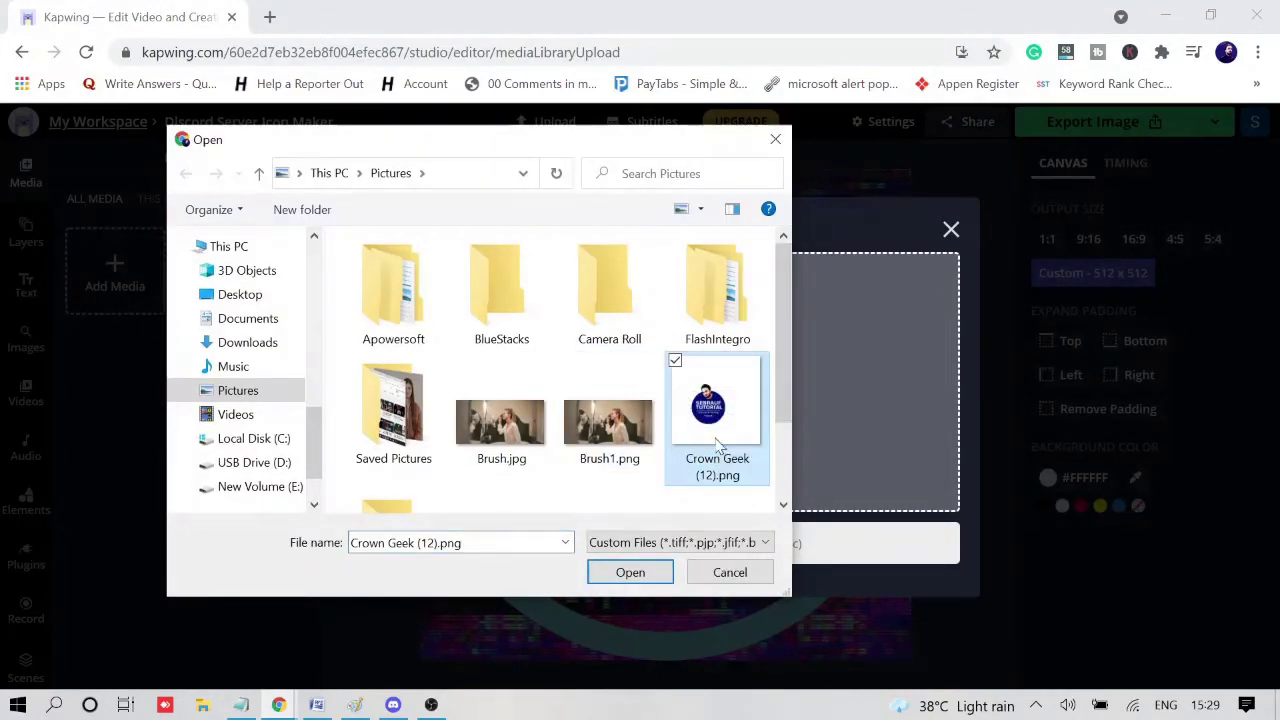
left_click(637, 572)
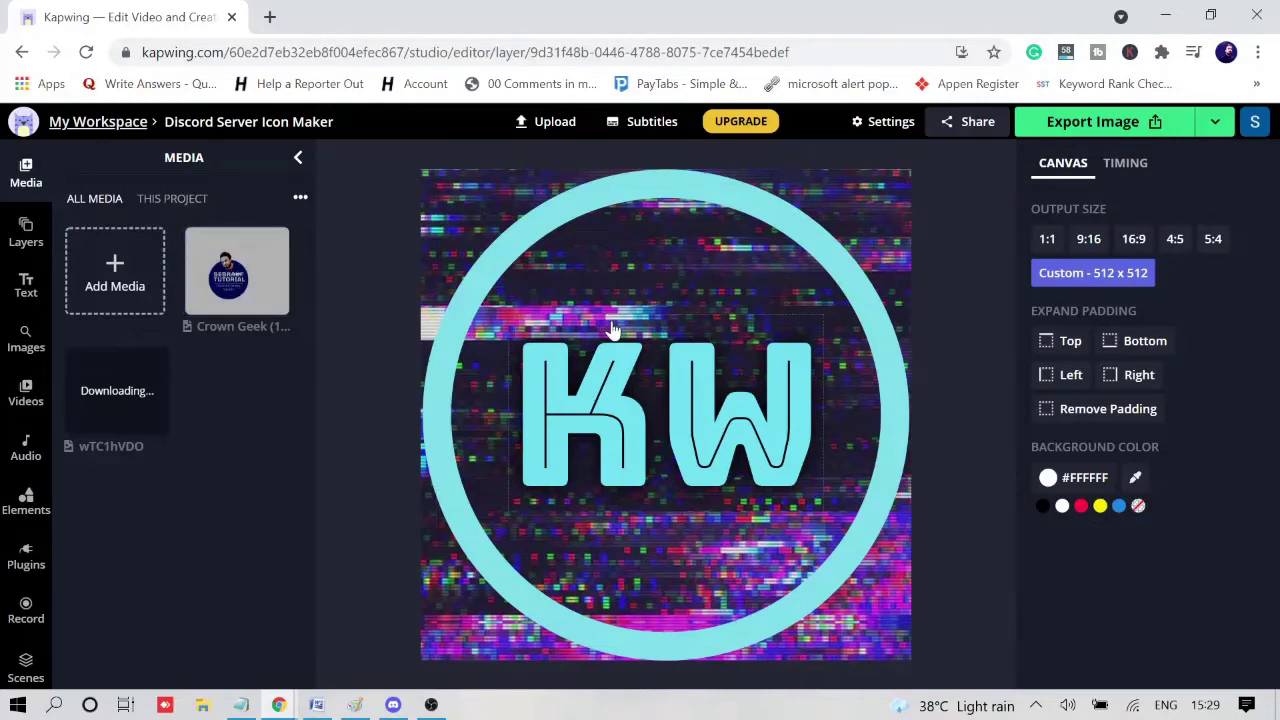
left_click(242, 285)
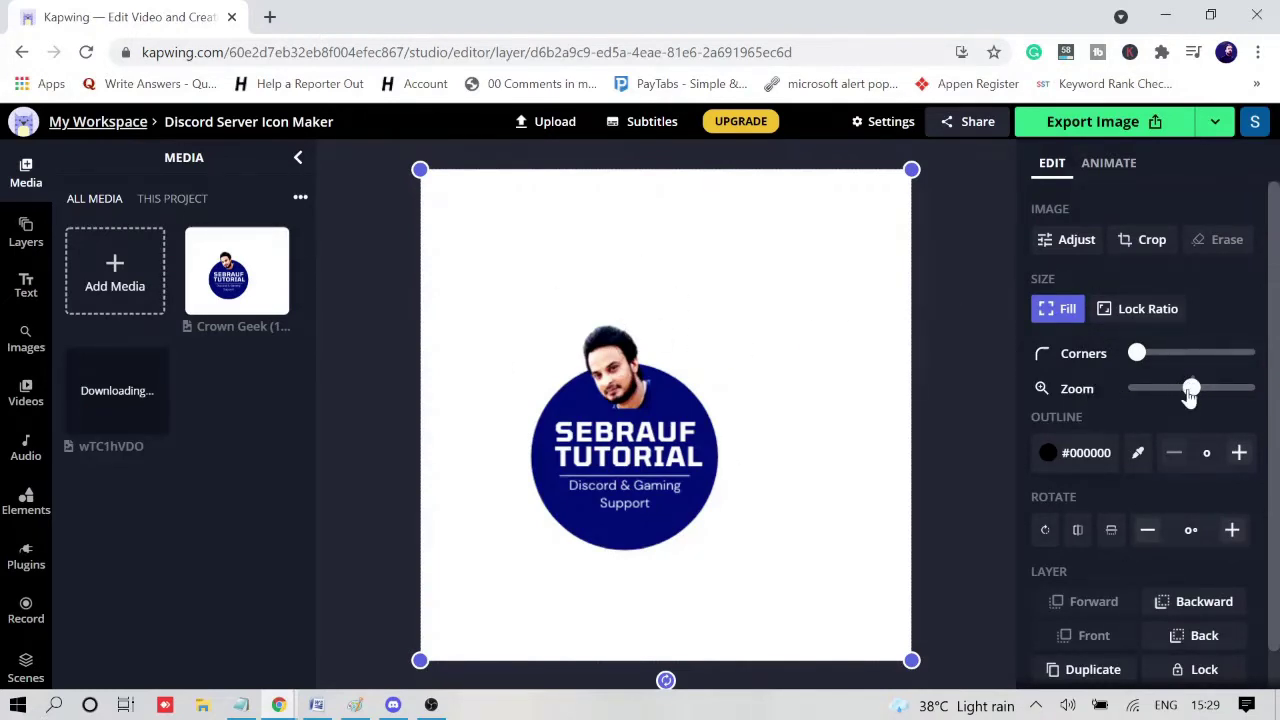
Zoom the logo larger in two passes and shift it up and right toward centre
left_click_drag(1192, 390, 1209, 390)
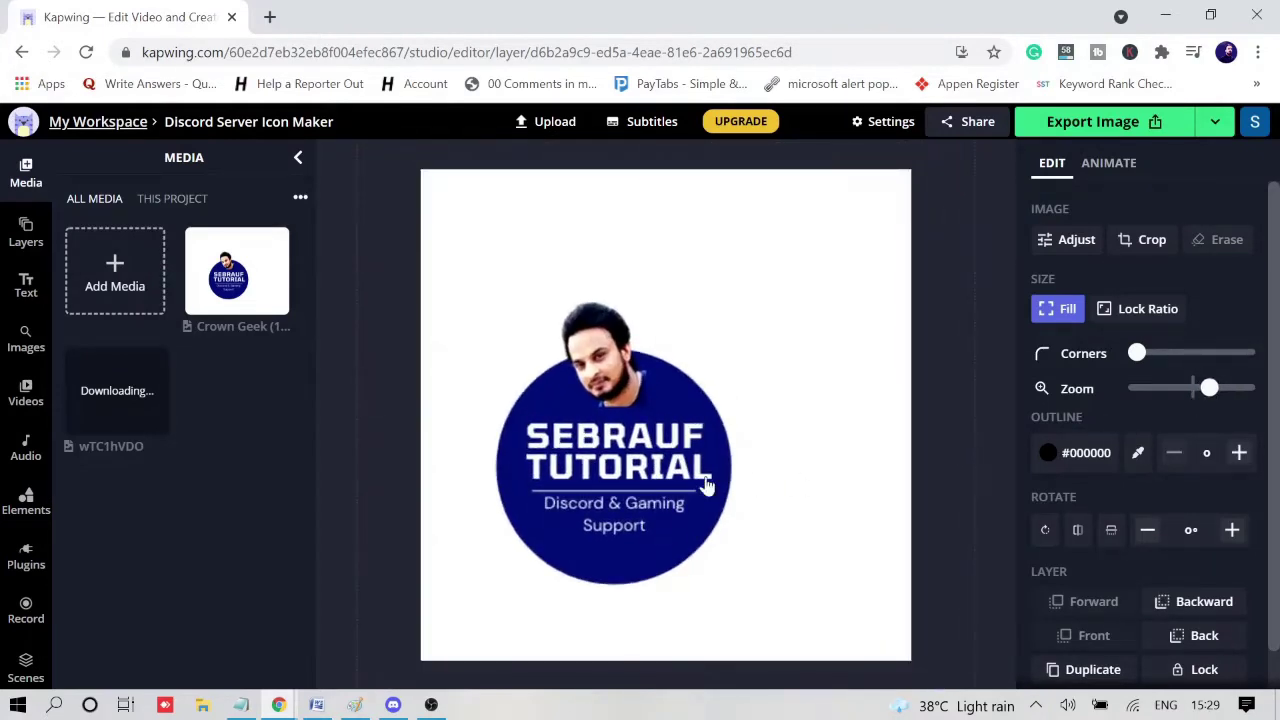
left_click_drag(658, 457, 684, 421)
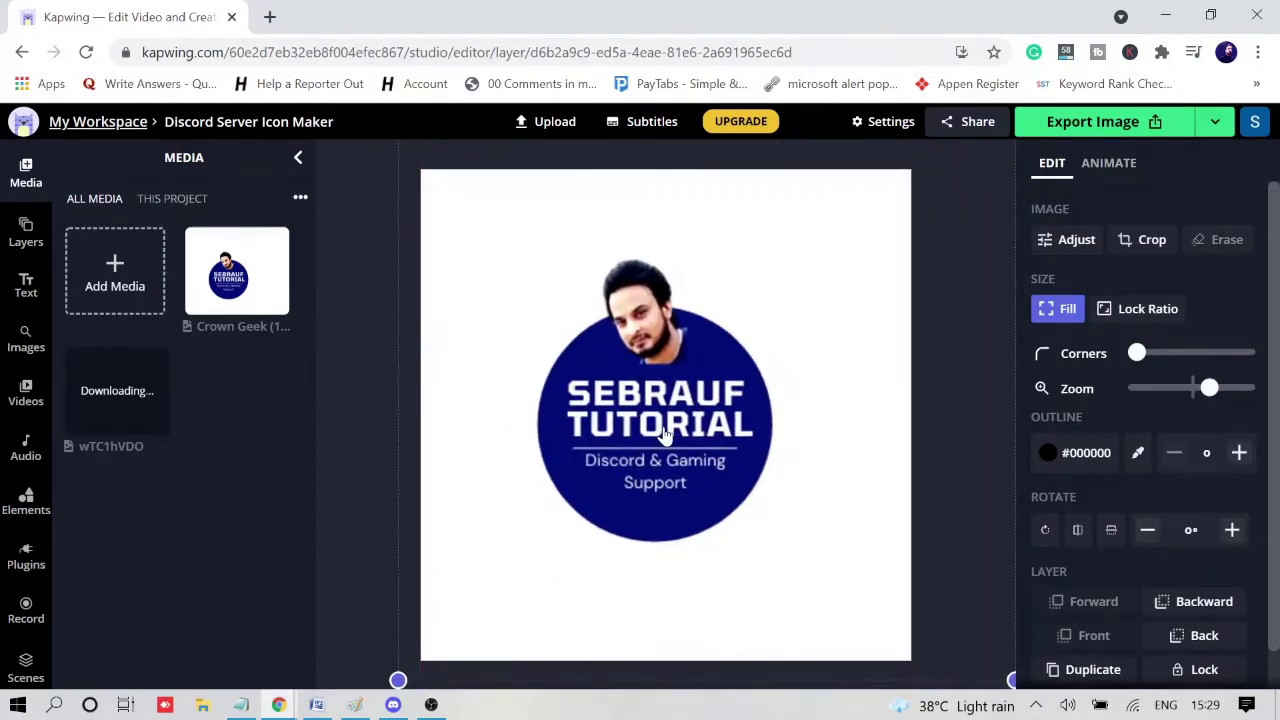
left_click_drag(1209, 388, 1230, 388)
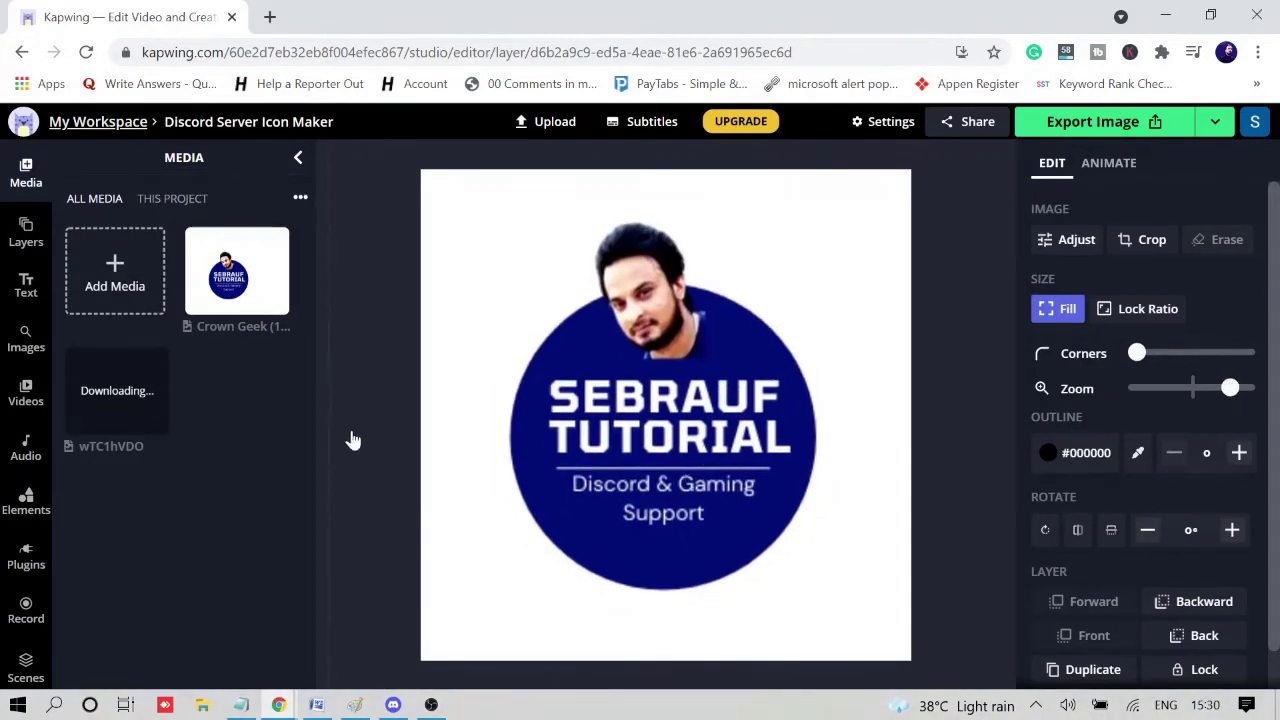
left_click(1105, 170)
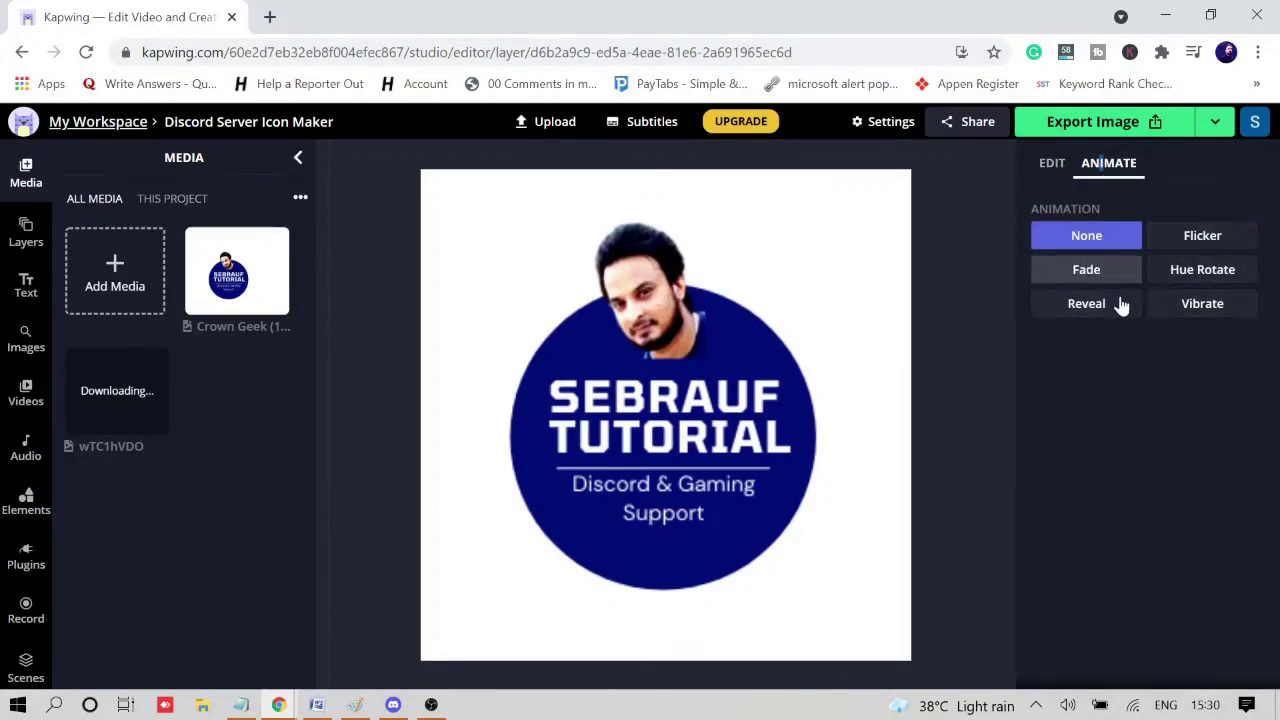
Try Flicker and Fade, apply Hue Rotate, and compare Slow, Fast and Default speeds
left_click(1185, 242)
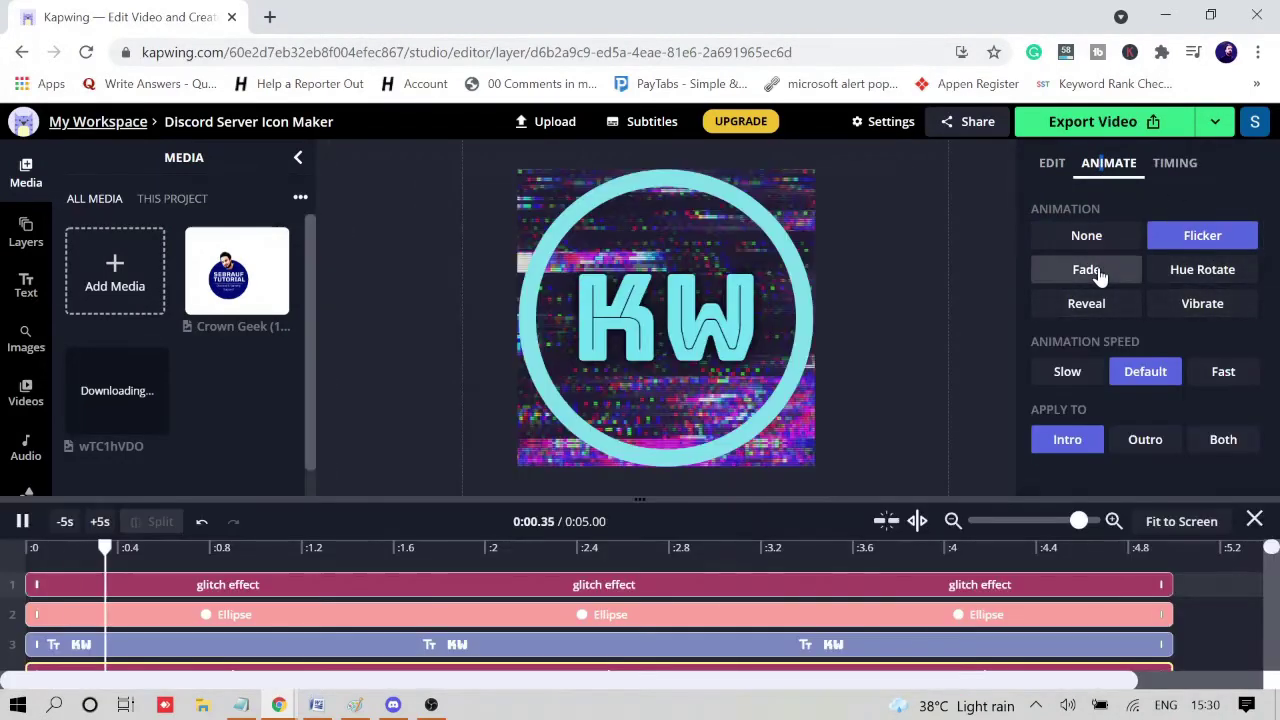
left_click(1094, 271)
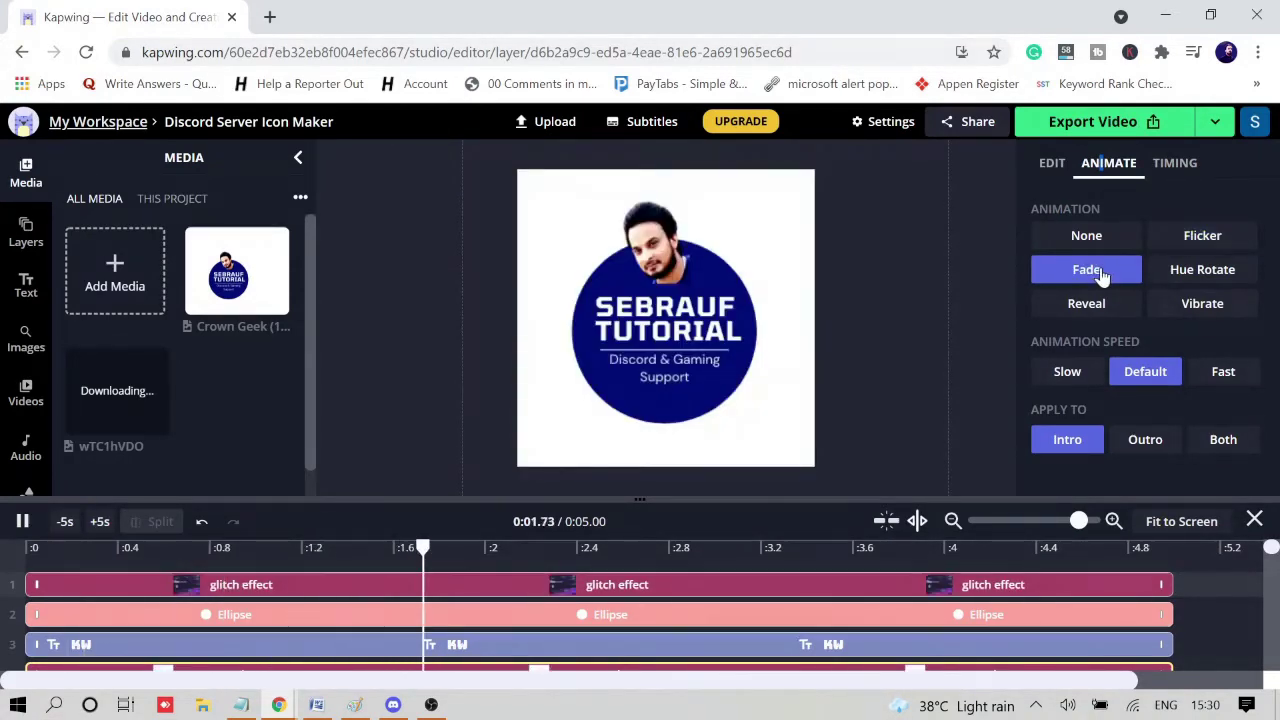
left_click(1177, 273)
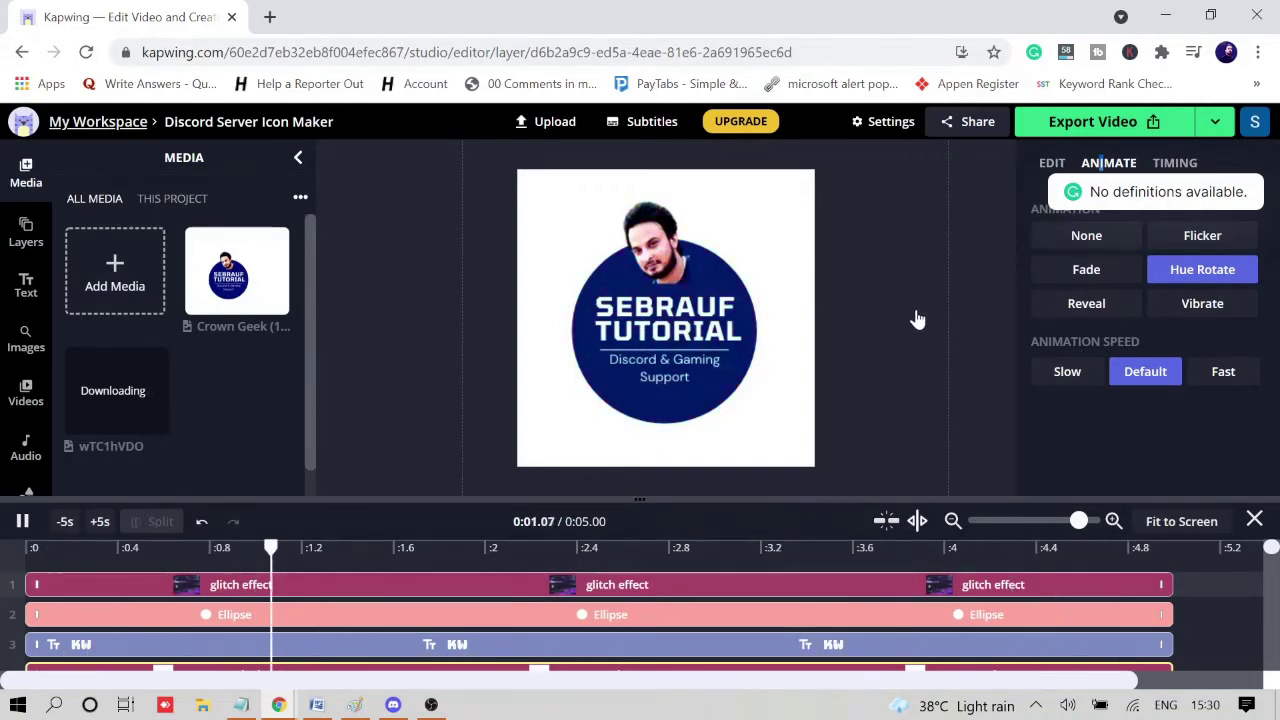
left_click(1067, 373)
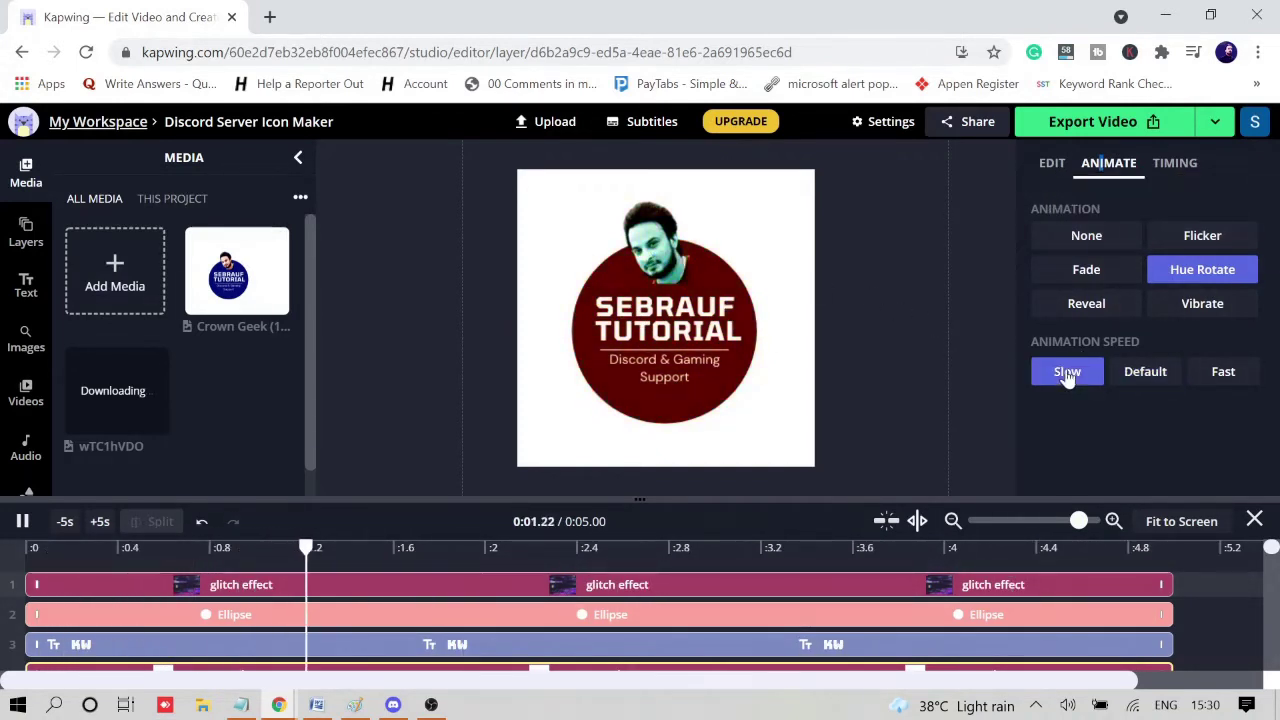
left_click(1220, 373)
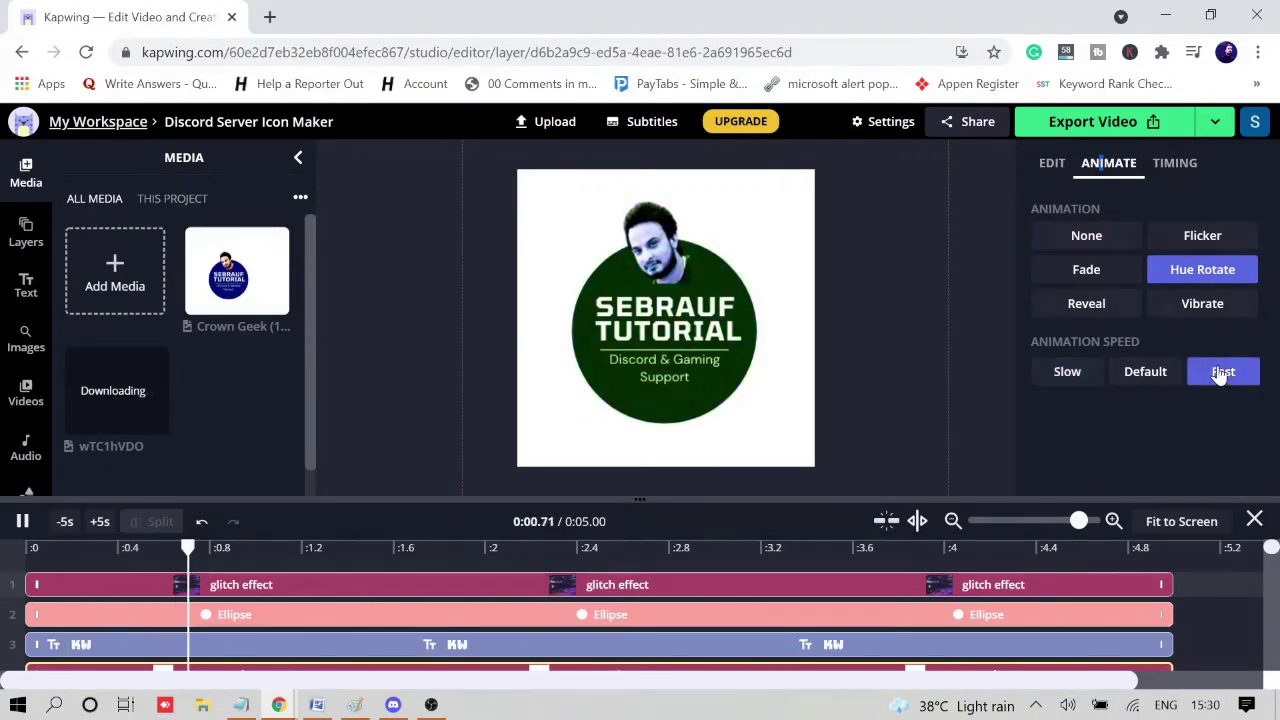
left_click(1152, 380)
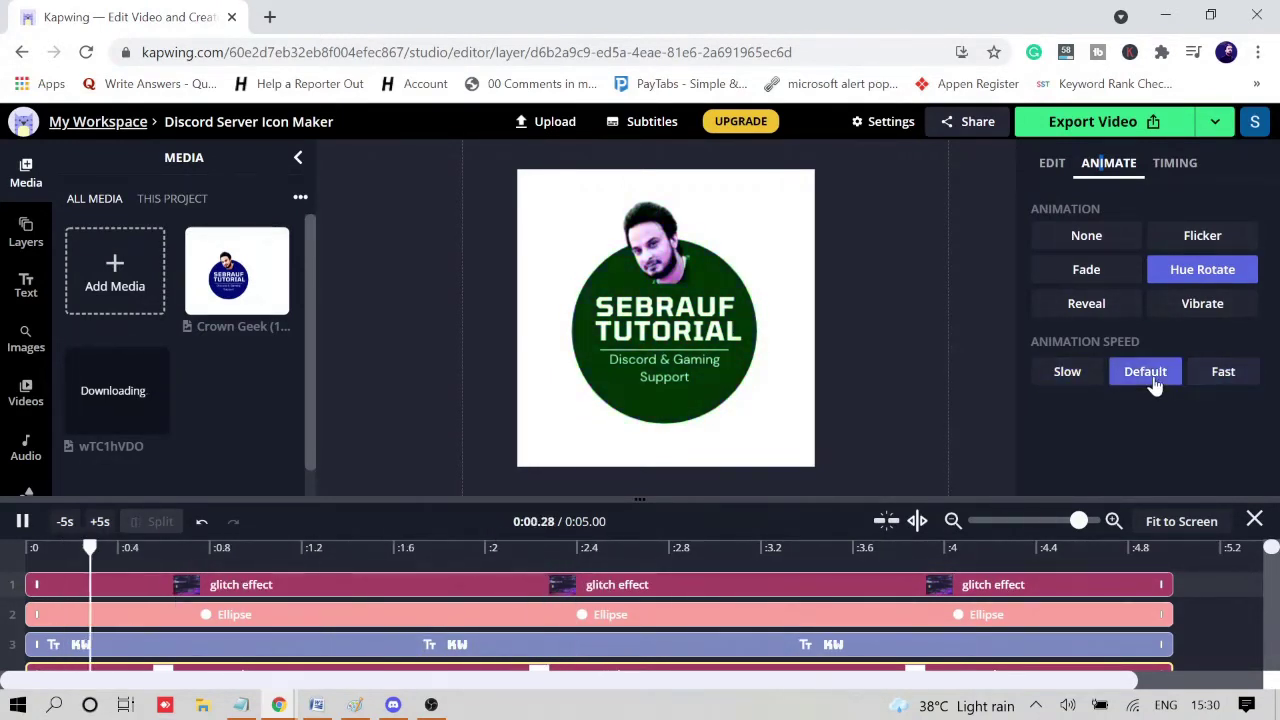
Preview Reveal and Vibrate, then settle on Hue Rotate at default speed
left_click(1108, 313)
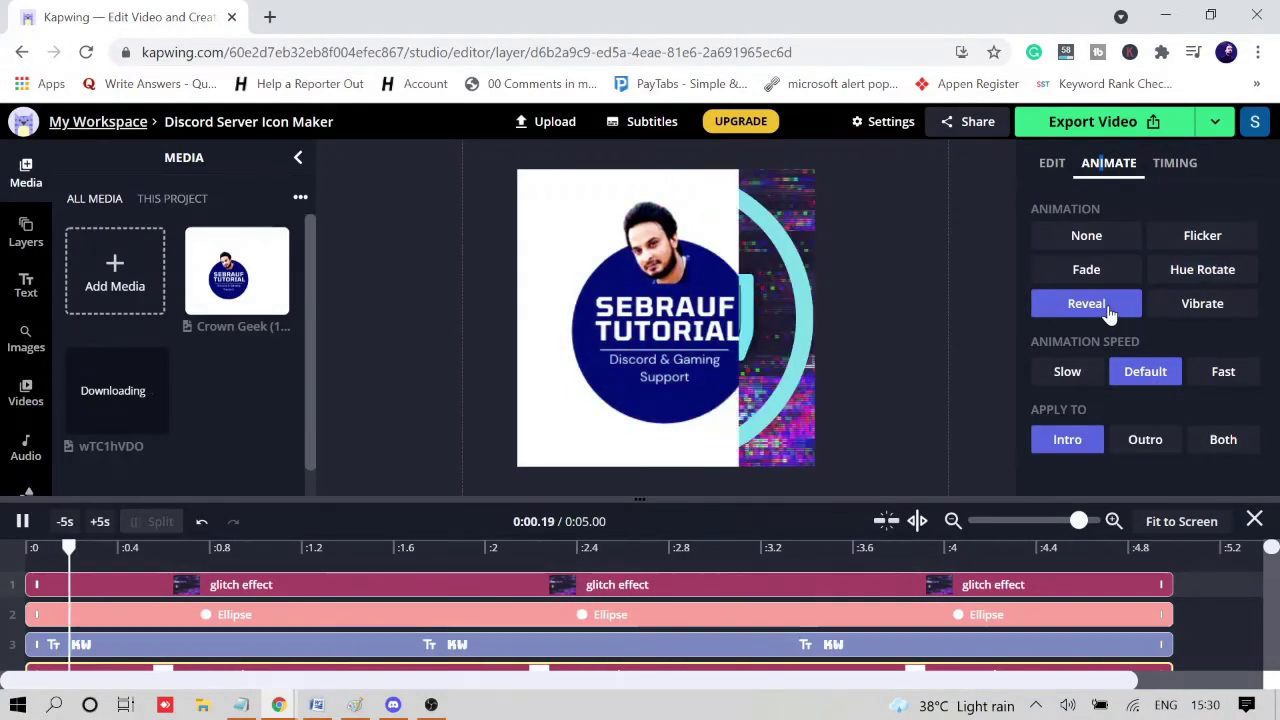
left_click(1185, 310)
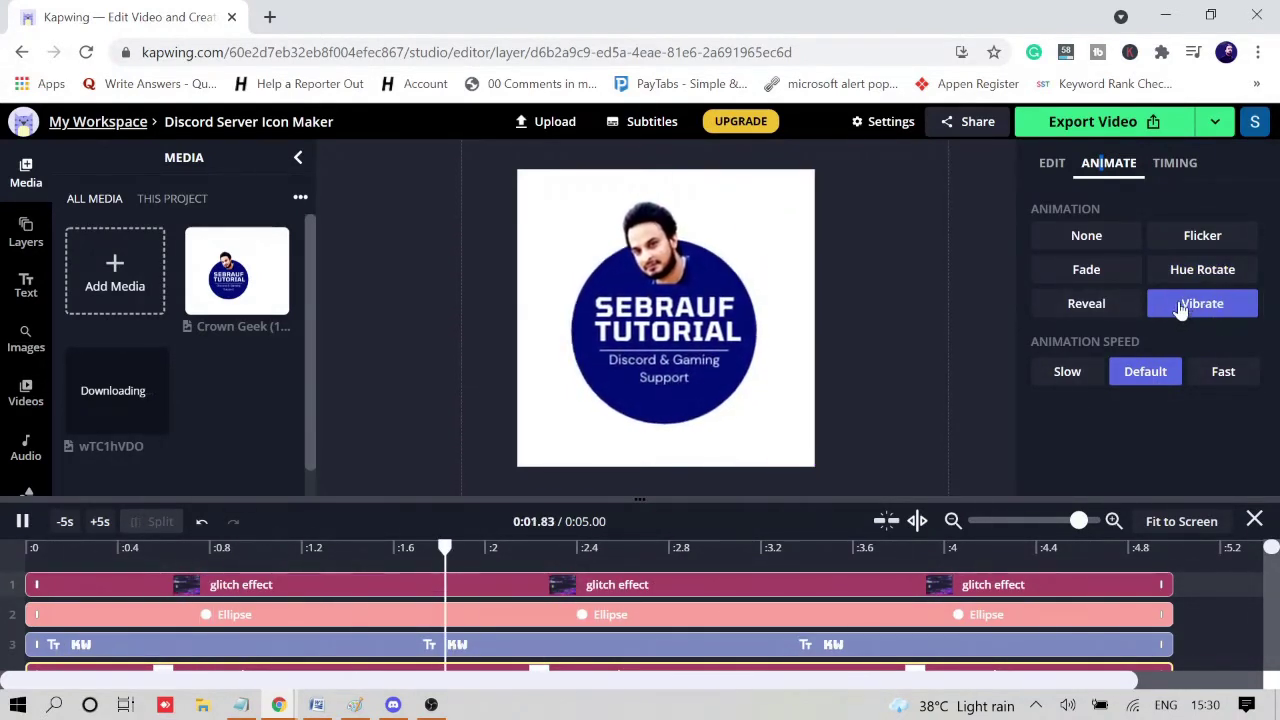
left_click(1192, 280)
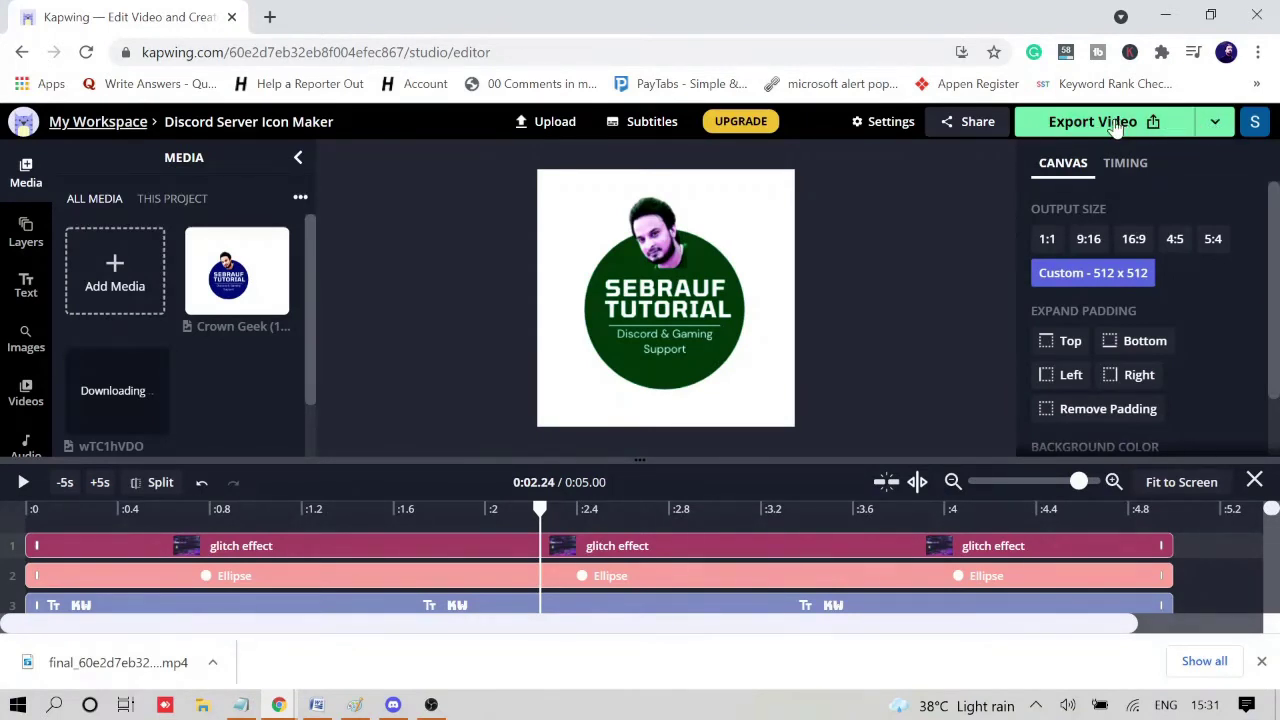
Export the server icon project as a GIF and download it once processed
left_click(1218, 124)
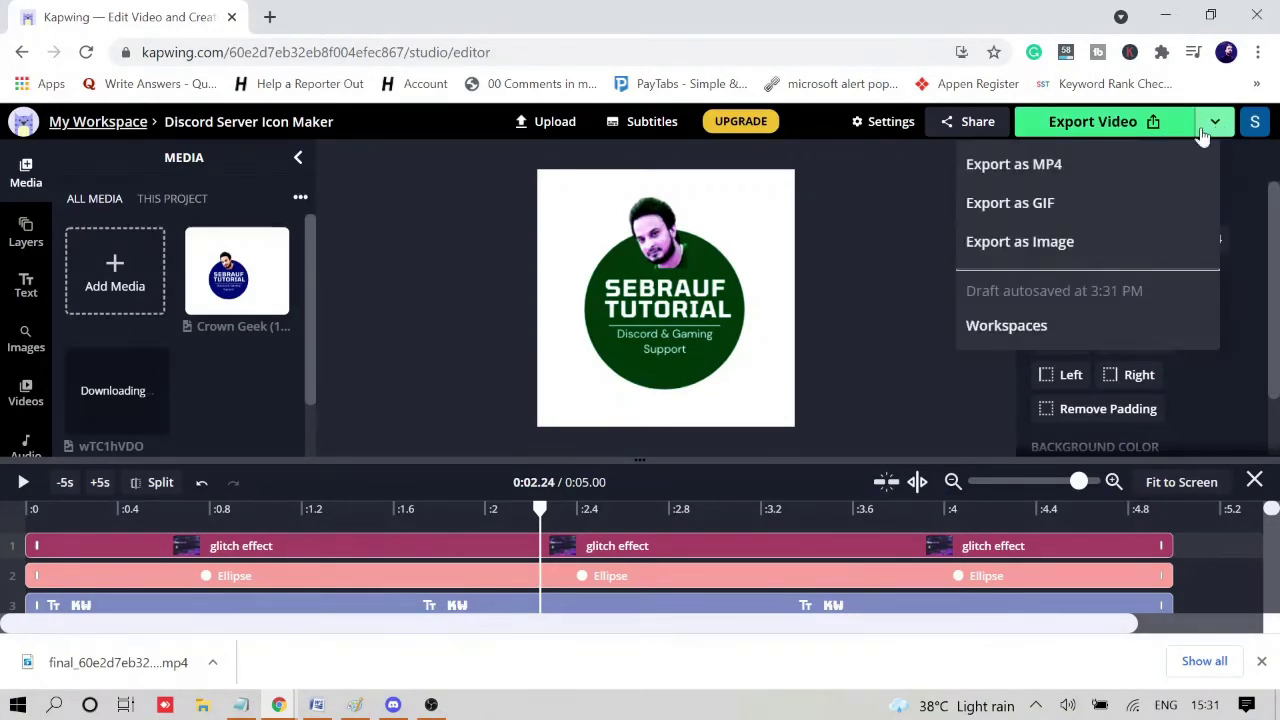
left_click(1022, 205)
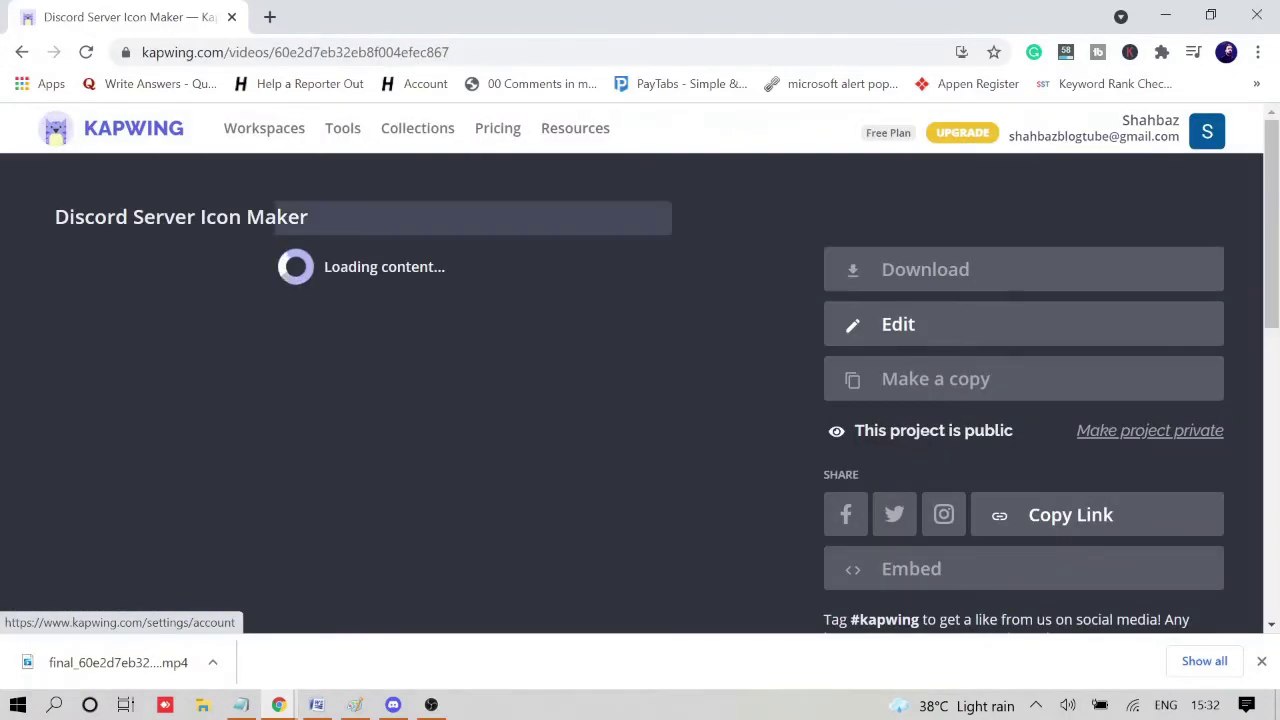
scroll(231, 333, "down", 1)
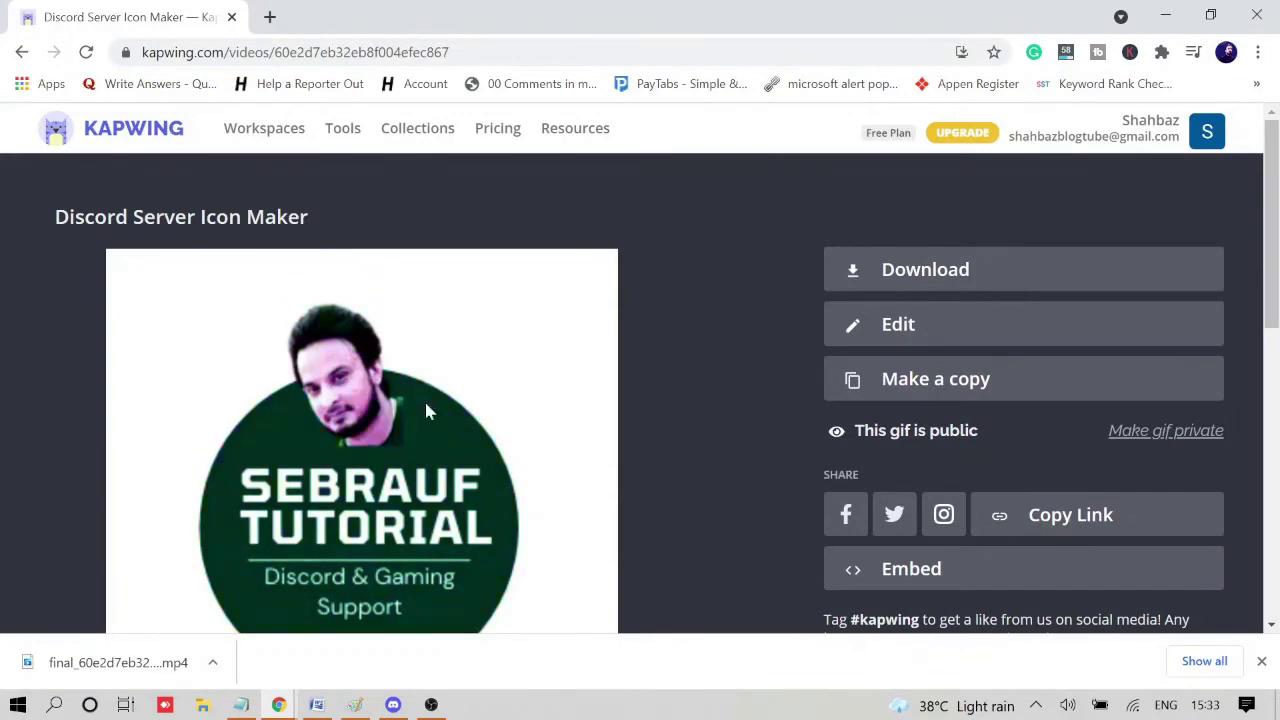
left_click(895, 271)
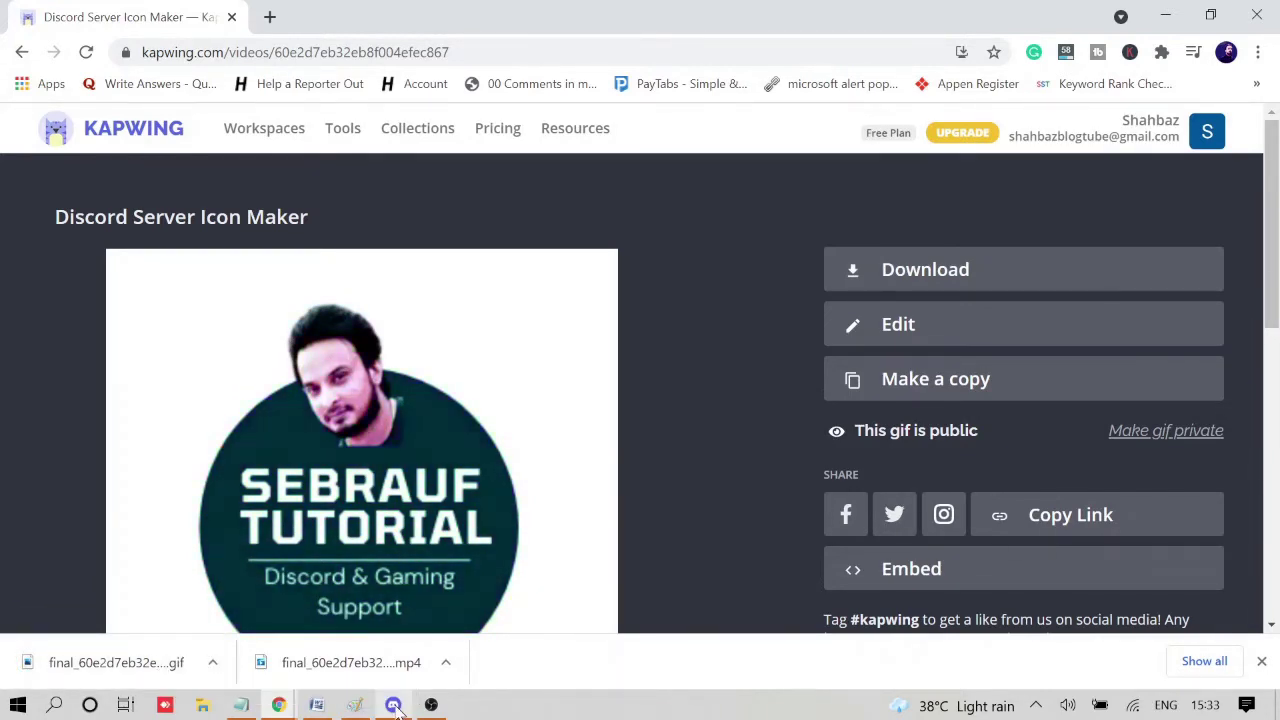
Open Server Settings for the Discord Tips & Tutorials server
left_click(395, 705)
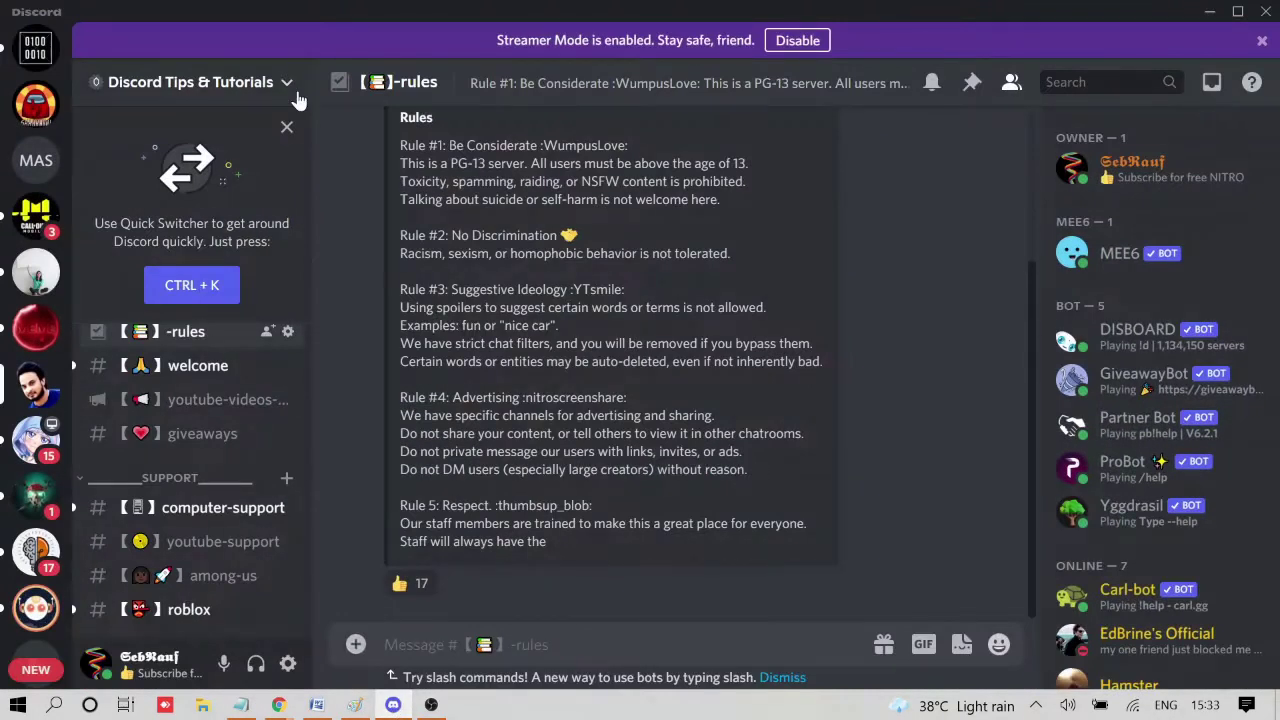
left_click(285, 85)
left_click(171, 211)
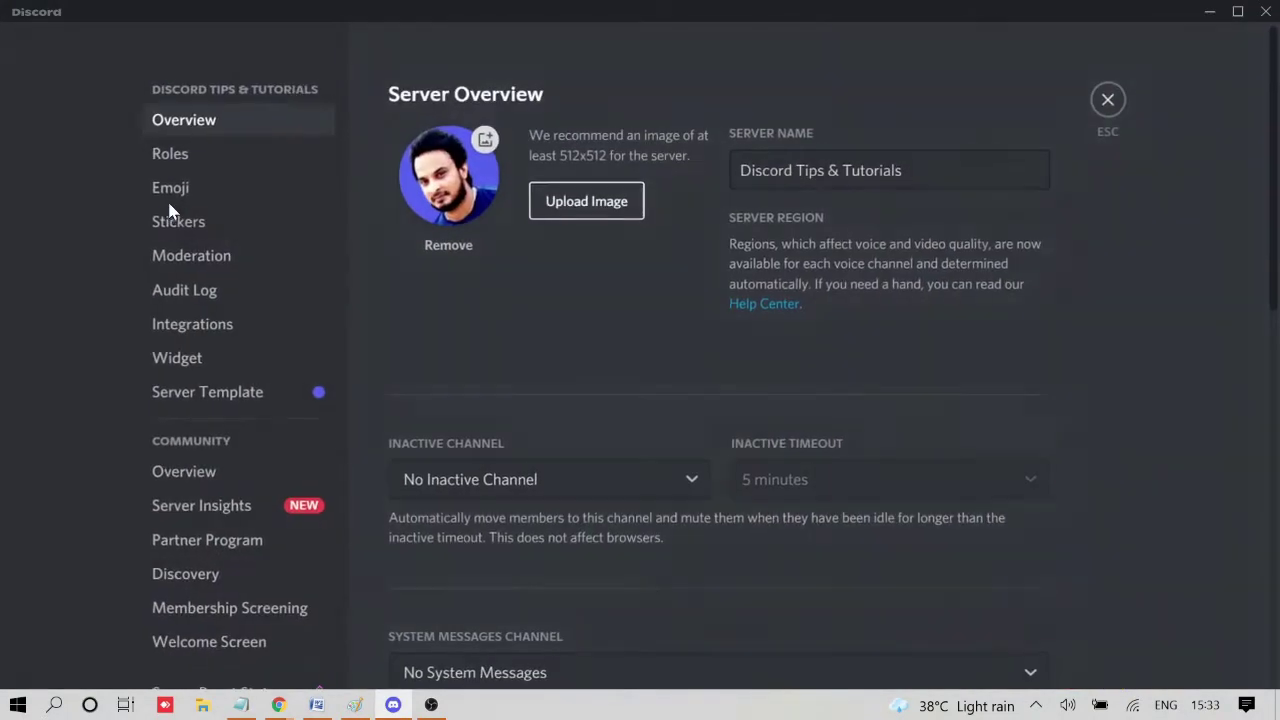
mouse_move(449, 175)
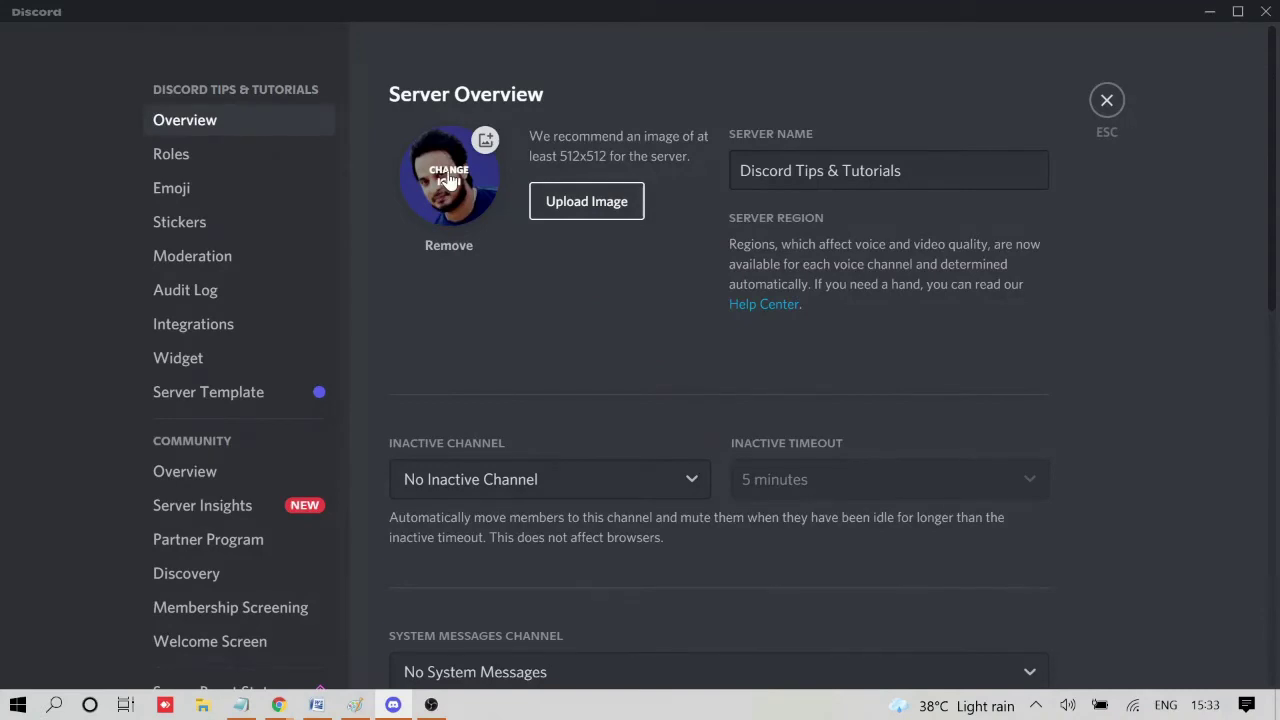
Upload the exported logo GIF as the server icon and save the changes
left_click(455, 178)
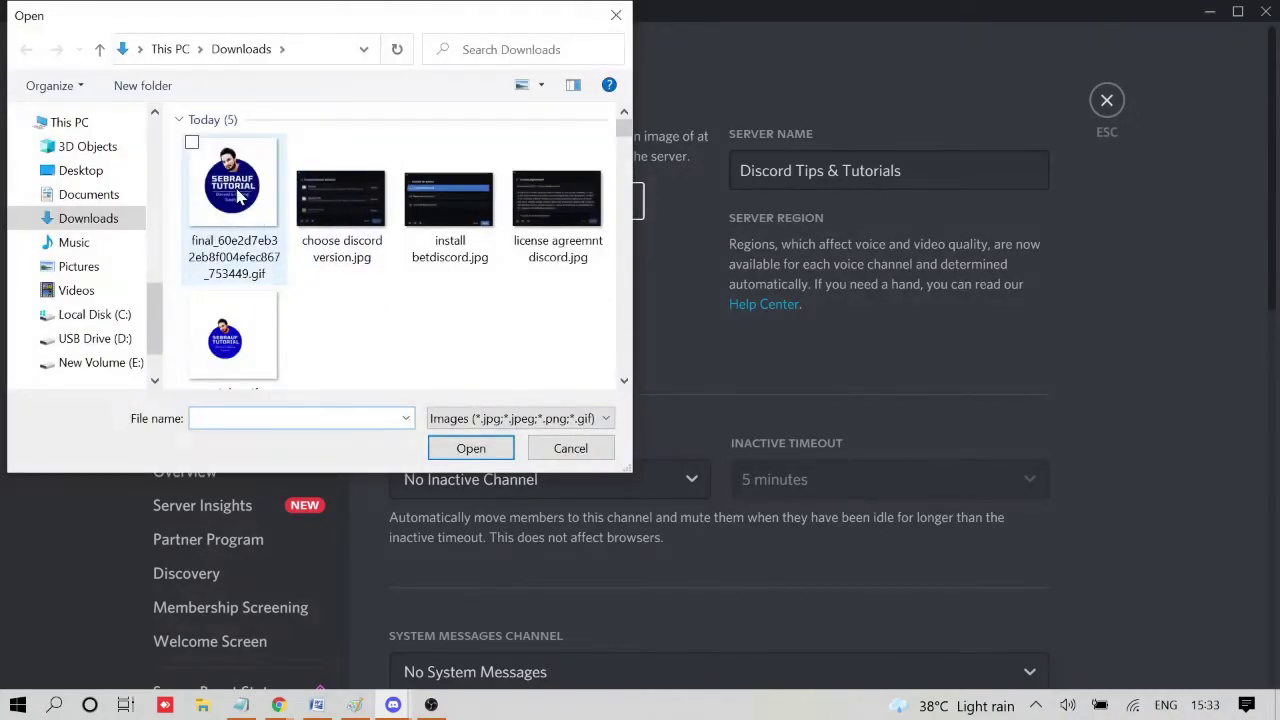
left_click(238, 197)
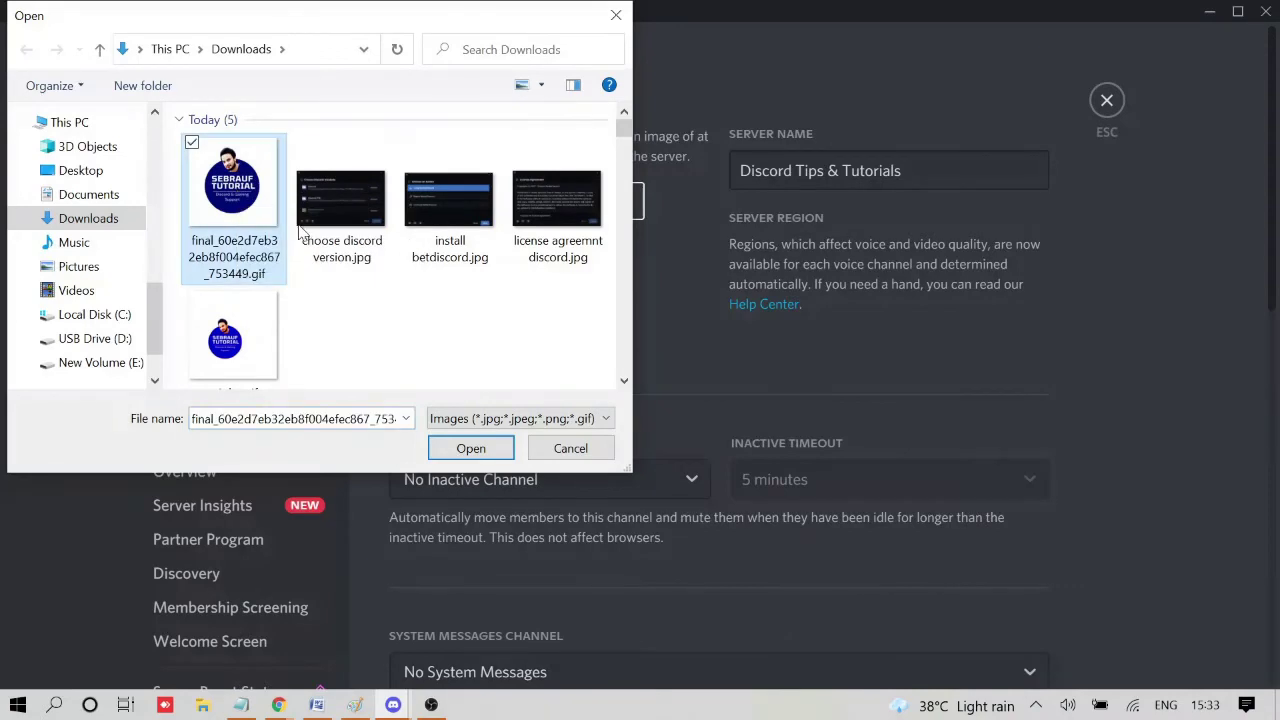
left_click(452, 449)
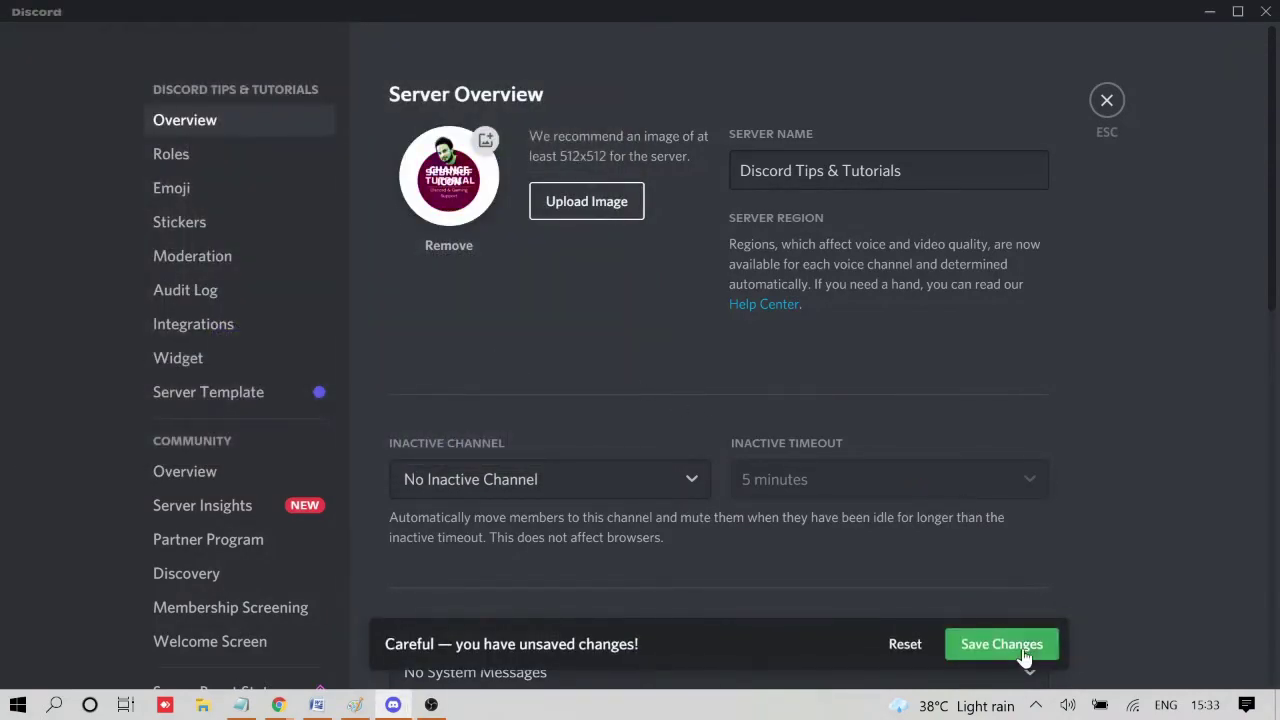
left_click(999, 646)
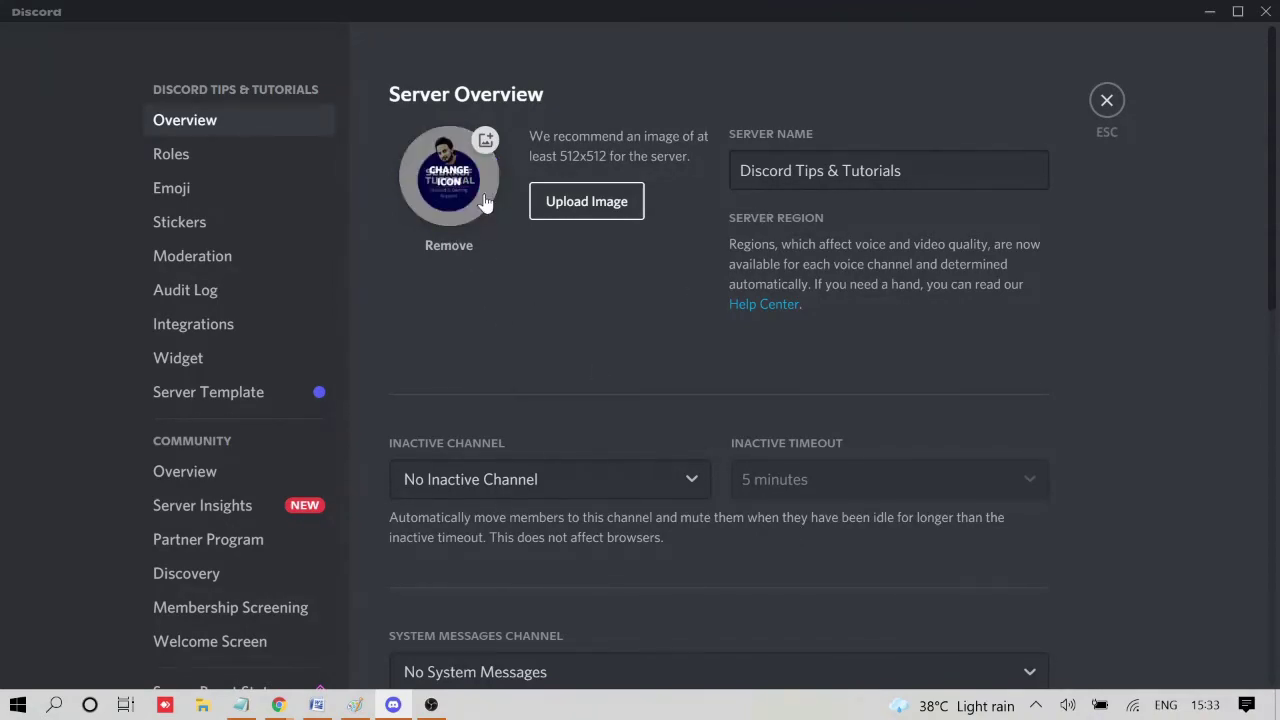
left_click(1107, 103)
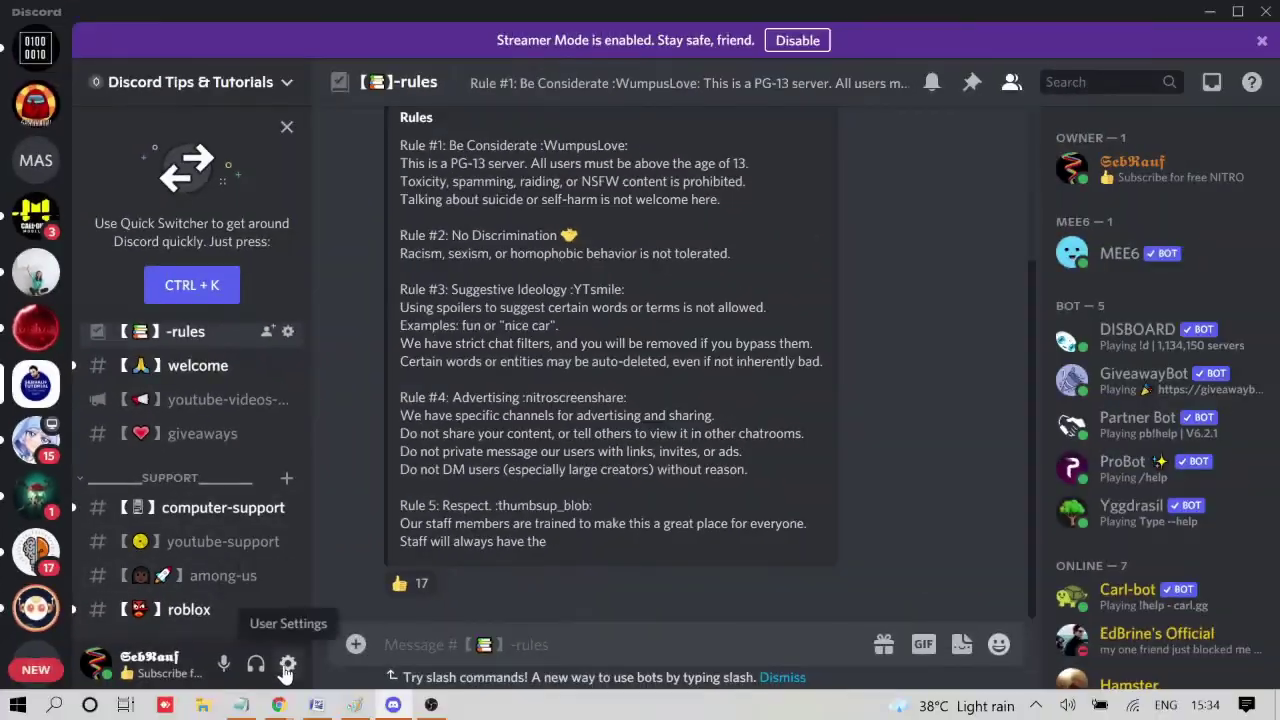
Return to the Kapwing share page and scroll to view the colour-cycling GIF
mouse_move(278, 704)
left_click(470, 640)
scroll(405, 508, "down", 1)
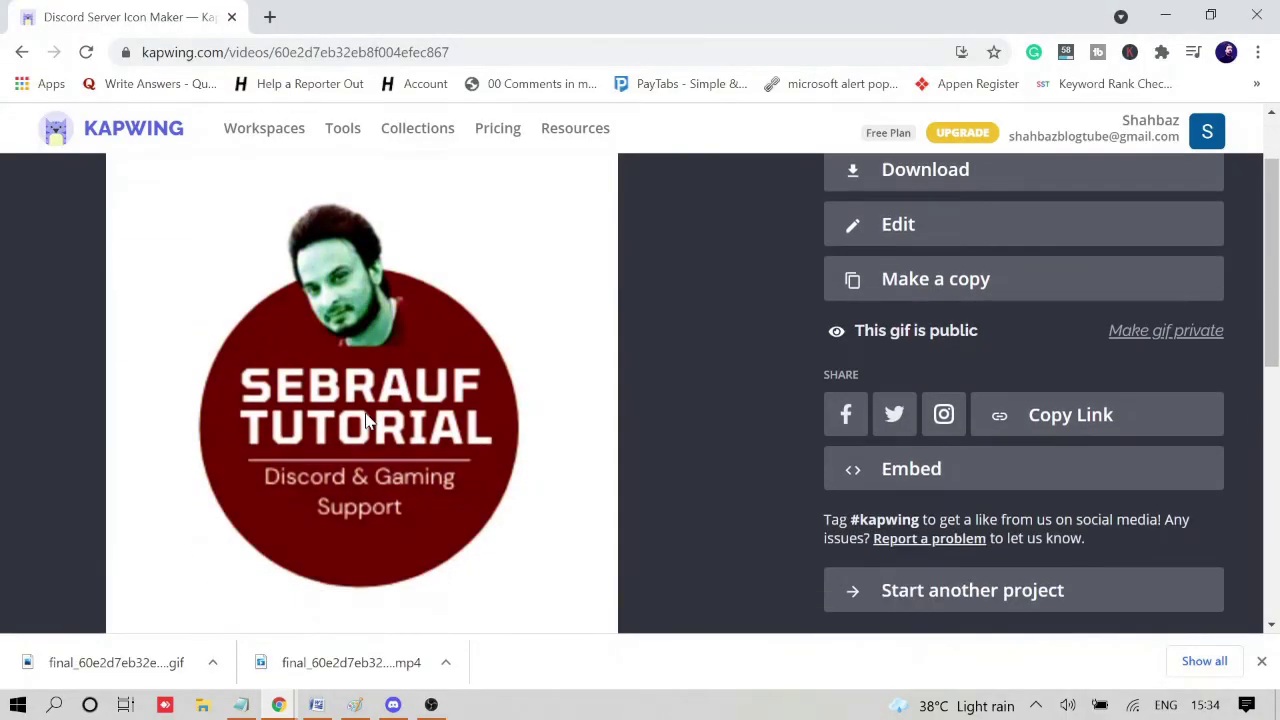